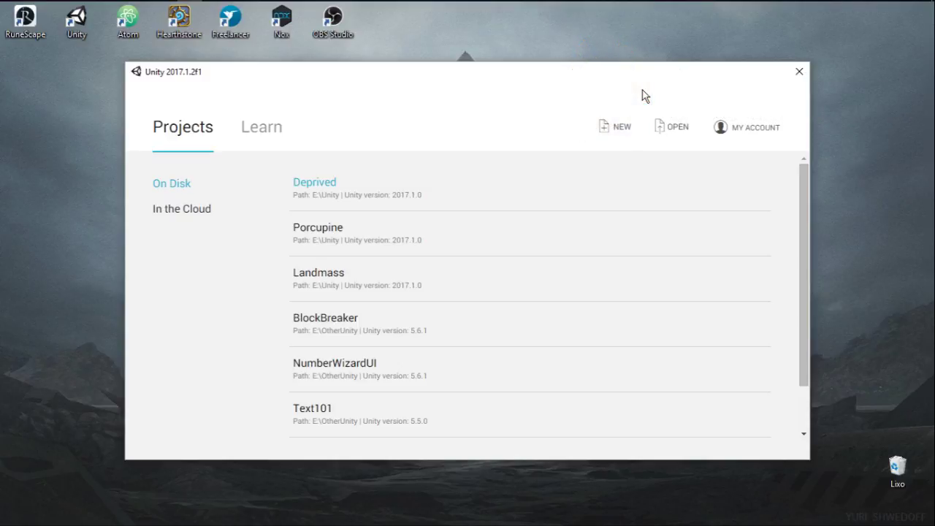
Step: Create a new 2D project named FutureShop in E:\Unity
{"action": "left_click", "coordinate": [618, 131]}
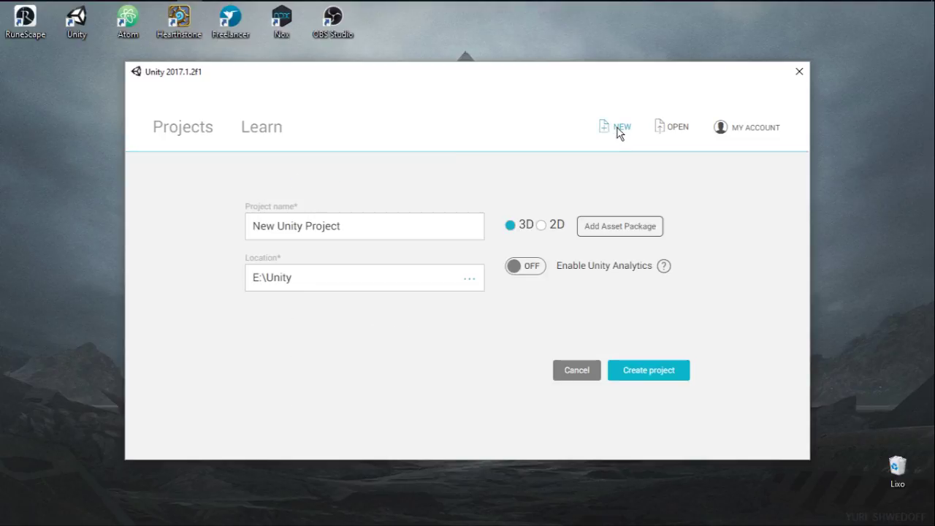
{"action": "left_click", "coordinate": [376, 233]}
{"action": "triple_click", "coordinate": [274, 232]}
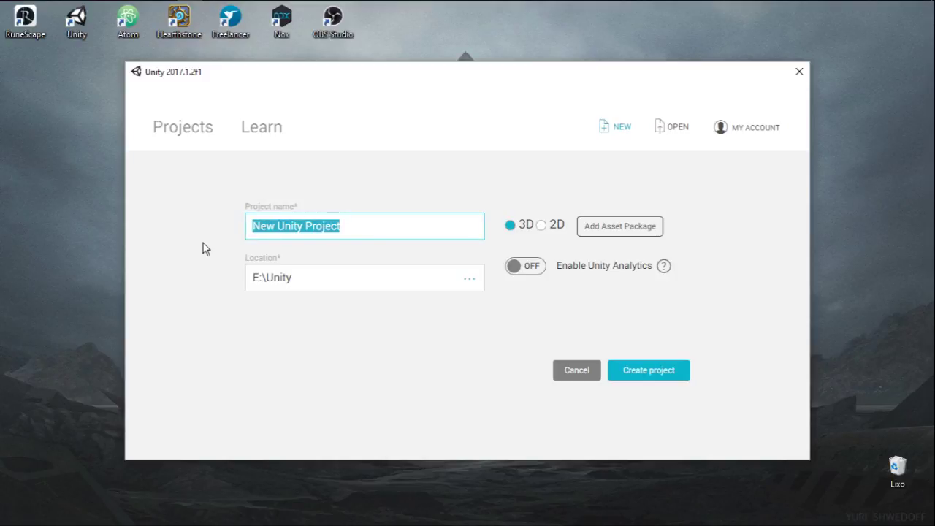
{"action": "type", "text": "Fut"}
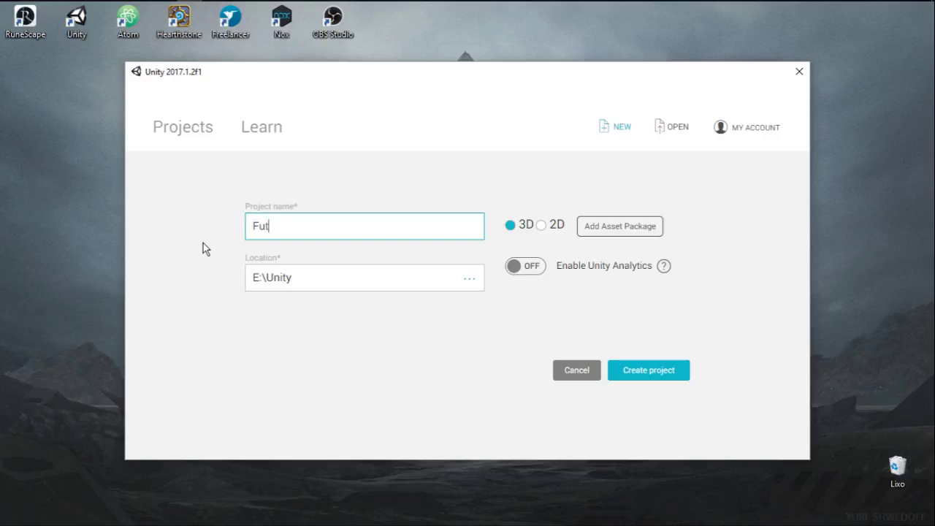
{"action": "type", "text": "ureShop"}
{"action": "left_click", "coordinate": [313, 272]}
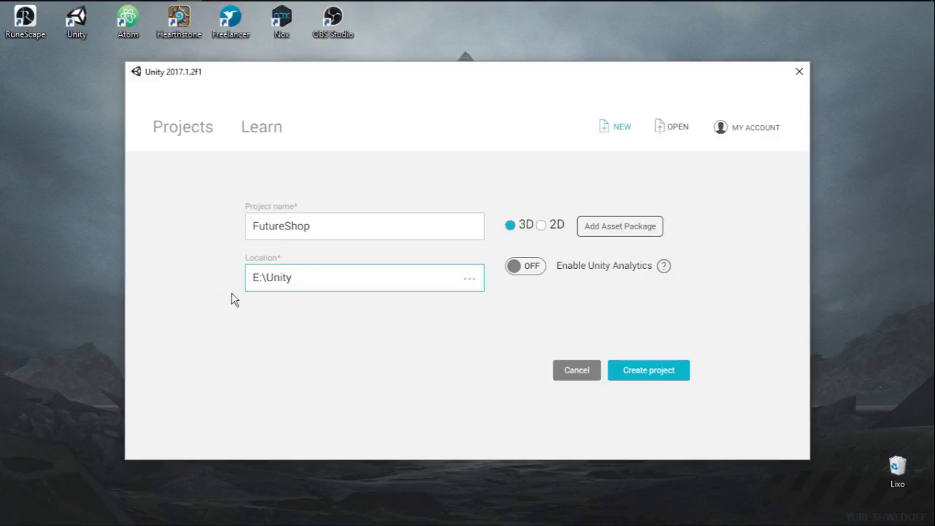
{"action": "left_click", "coordinate": [546, 229]}
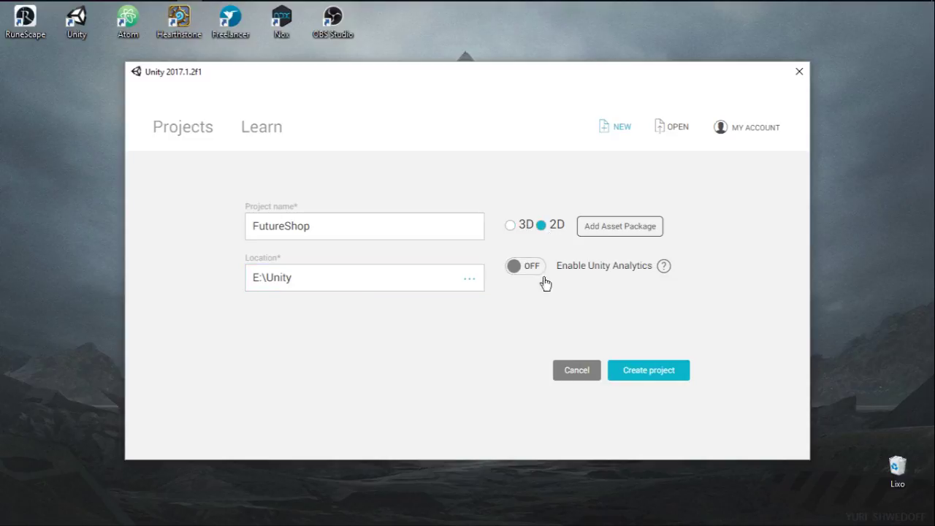
{"action": "left_click", "coordinate": [627, 371]}
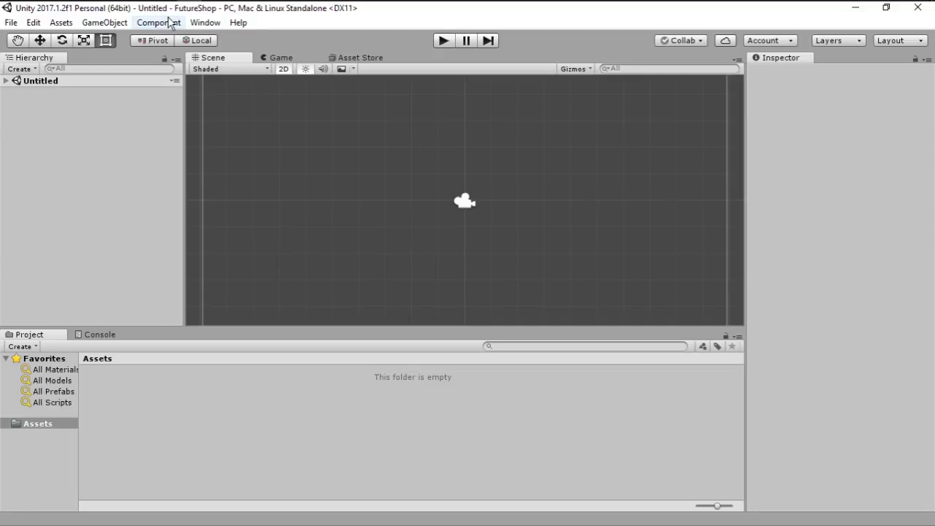
Step: Switch the editor to the 2 by 3 window layout
{"action": "left_click", "coordinate": [203, 22]}
{"action": "mouse_move", "coordinate": [253, 73]}
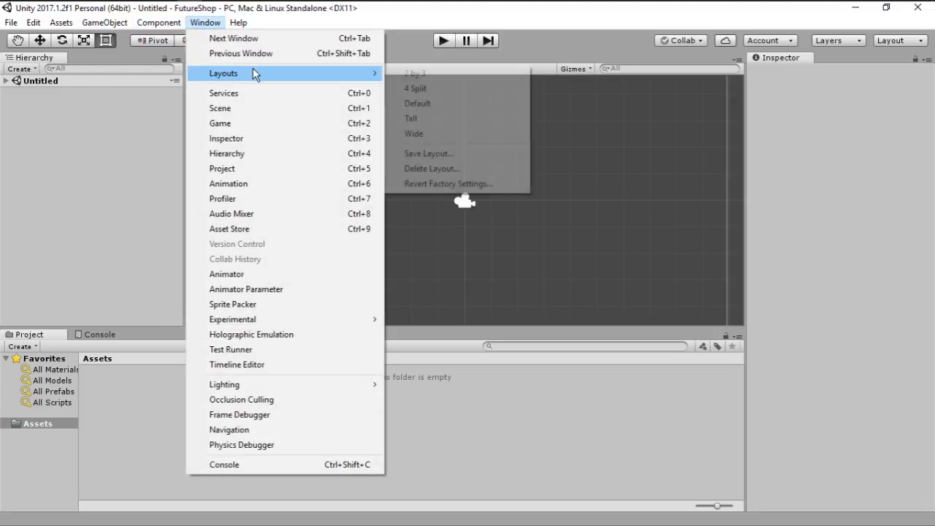
{"action": "left_click", "coordinate": [418, 73]}
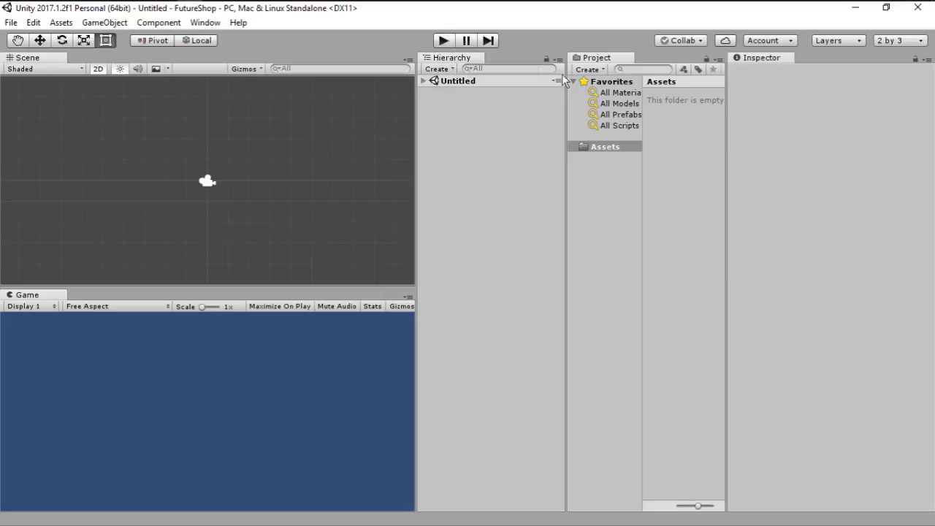
Step: Dock the Project window below the Hierarchy and resize the two together with the Scene, Game and Inspector areas
{"action": "left_click_drag", "start_coordinate": [471, 59], "coordinate": [607, 58]}
{"action": "left_click", "coordinate": [590, 57]}
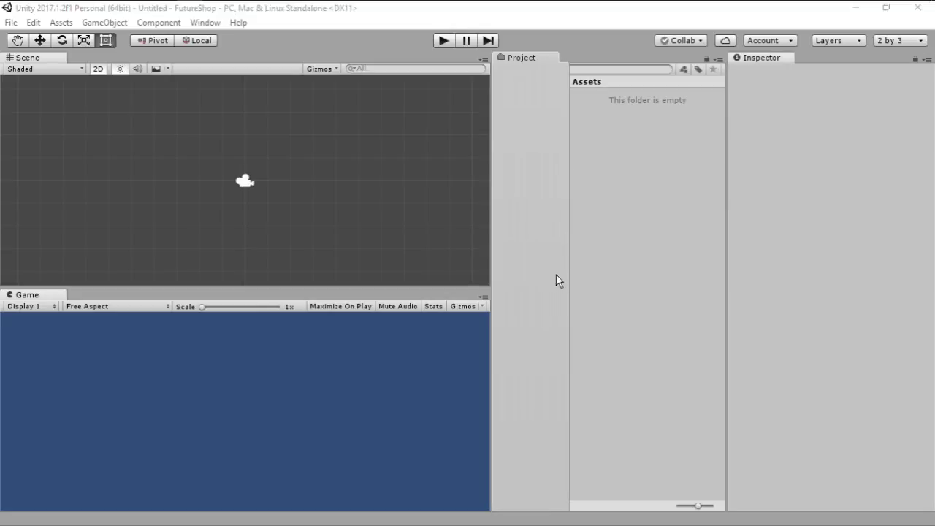
{"action": "left_click_drag", "start_coordinate": [527, 323], "coordinate": [567, 414]}
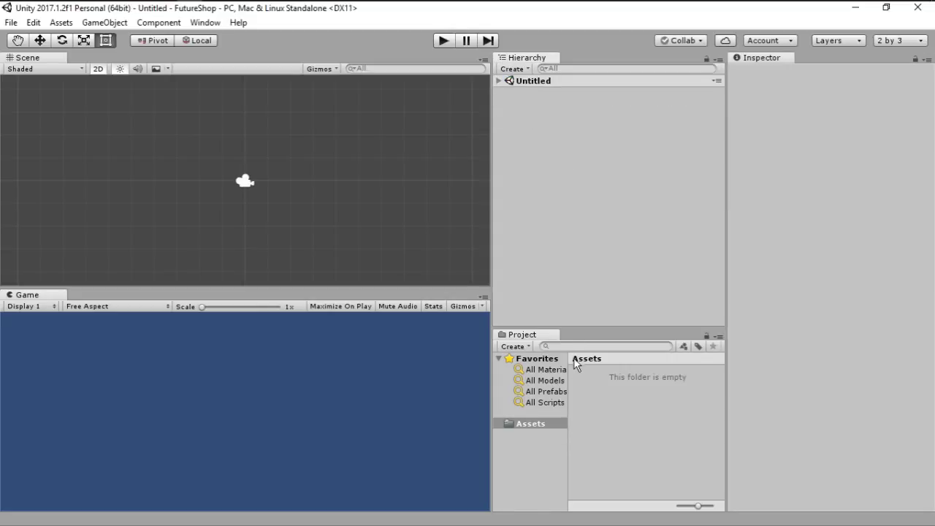
{"action": "left_click_drag", "start_coordinate": [568, 330], "coordinate": [568, 266]}
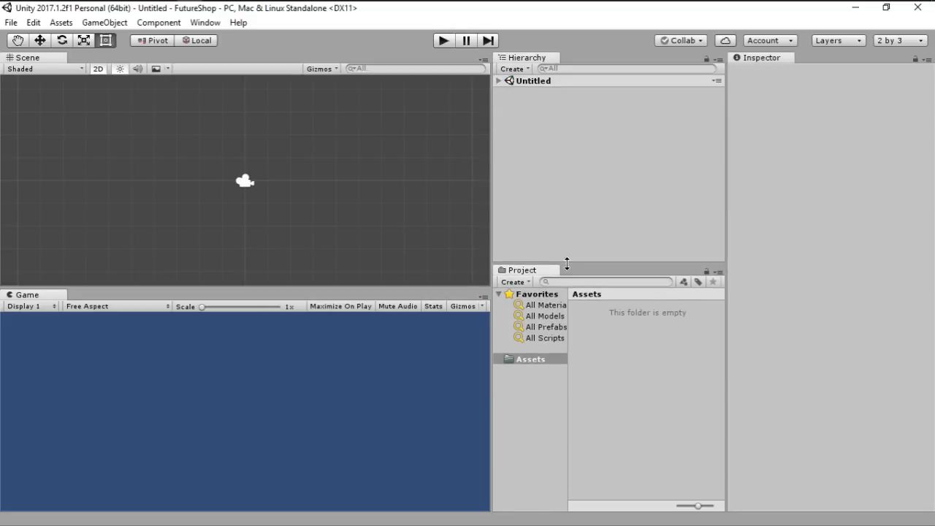
{"action": "left_click_drag", "start_coordinate": [494, 206], "coordinate": [650, 217]}
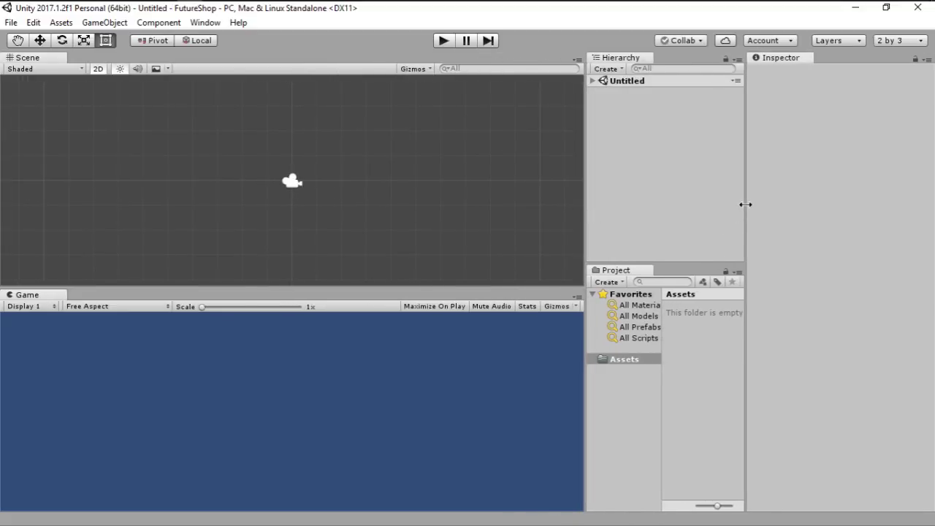
{"action": "left_click_drag", "start_coordinate": [747, 204], "coordinate": [707, 205]}
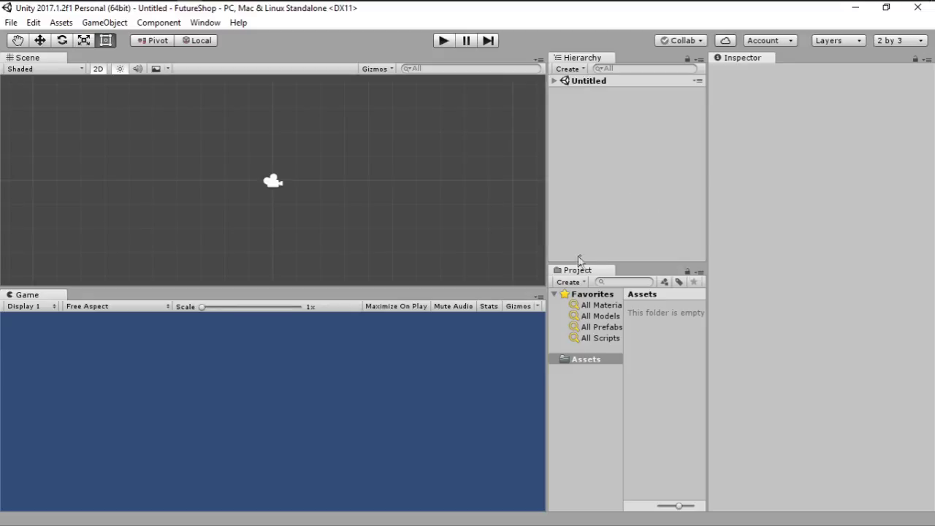
Step: Set the Project window to One Column Layout and expand the Untitled scene in the Hierarchy
{"action": "left_click", "coordinate": [698, 273]}
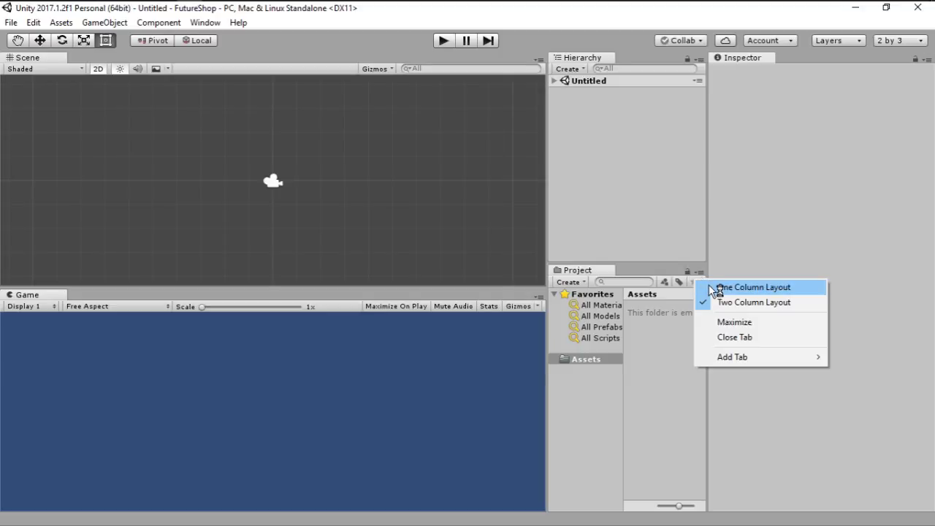
{"action": "left_click", "coordinate": [719, 287]}
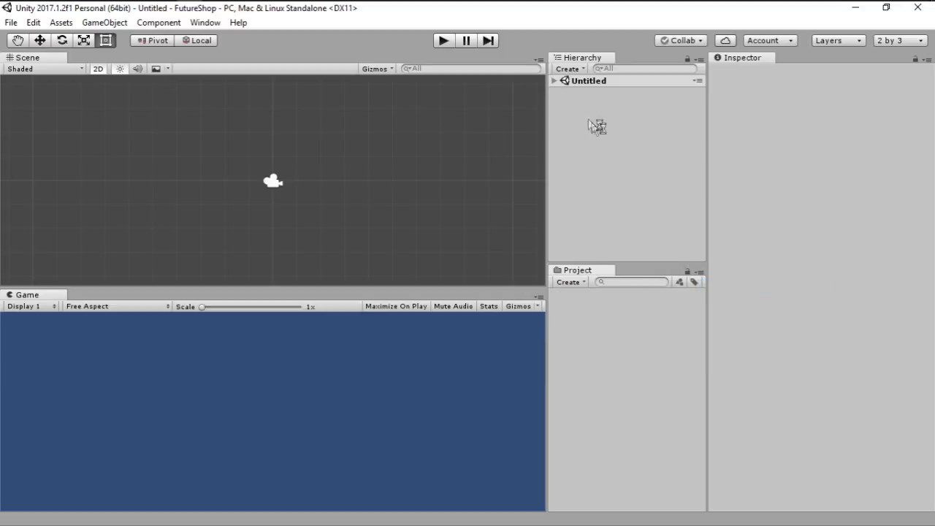
{"action": "left_click", "coordinate": [562, 83]}
{"action": "left_click", "coordinate": [556, 81]}
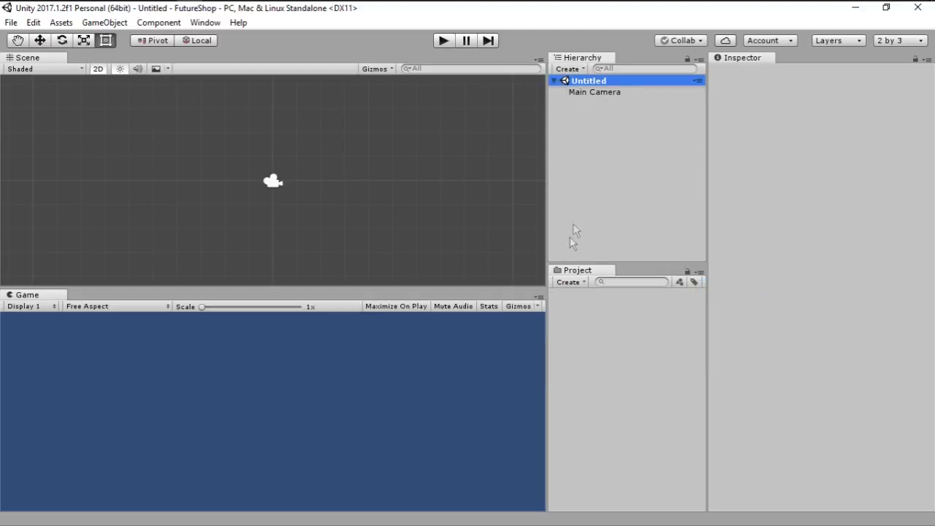
Step: Create a folder named Scenes in the project's assets
{"action": "left_click", "coordinate": [569, 282]}
{"action": "left_click", "coordinate": [606, 90]}
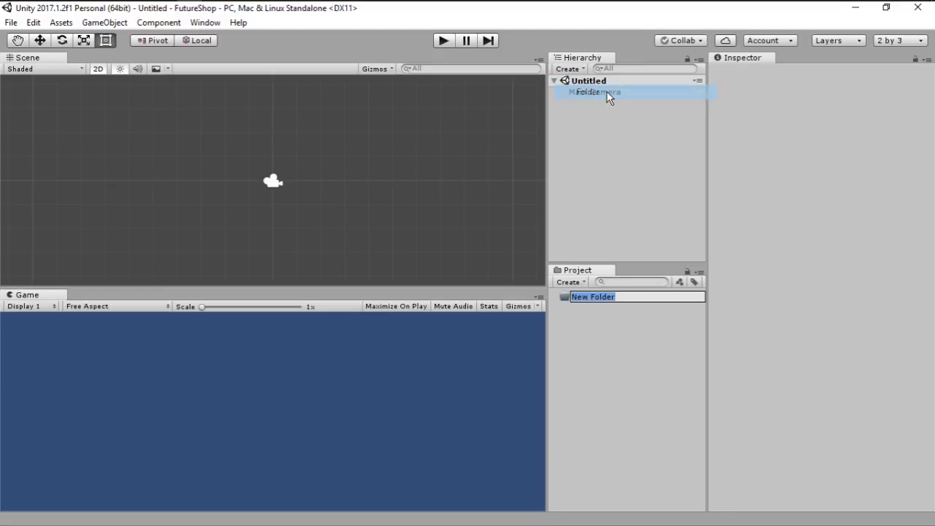
{"action": "type", "text": "Sc"}
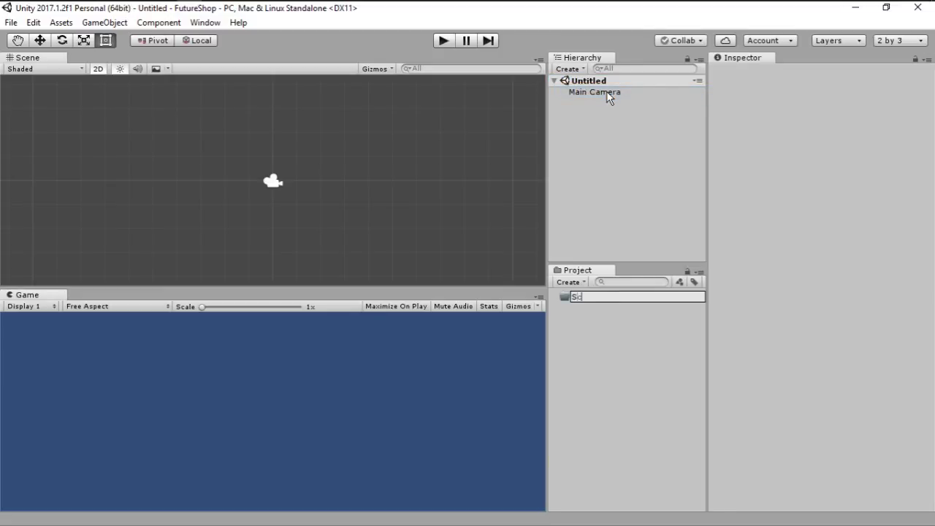
{"action": "type", "text": "enes"}
{"action": "key", "text": "Return"}
Step: Save the current scene as _SCENE inside the Scenes folder
{"action": "left_click", "coordinate": [612, 175]}
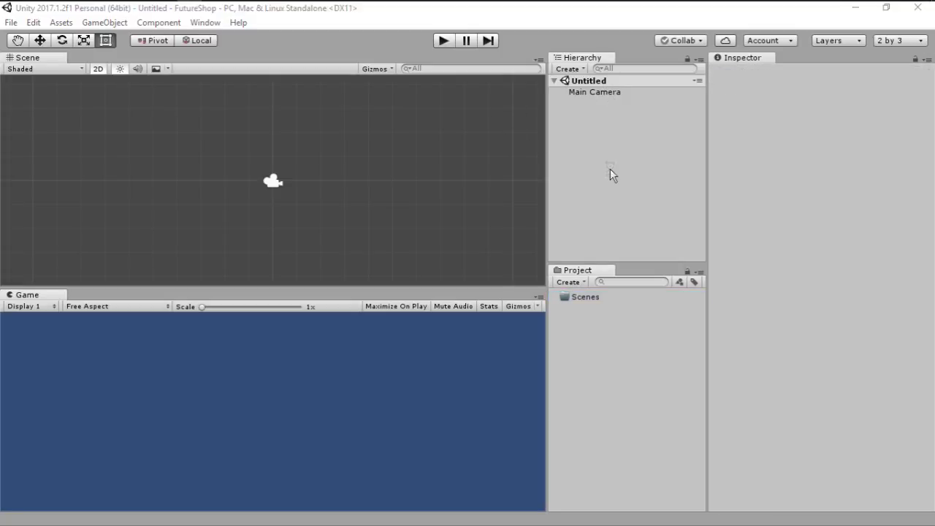
{"action": "key", "text": "ctrl+s"}
{"action": "double_click", "coordinate": [162, 127]}
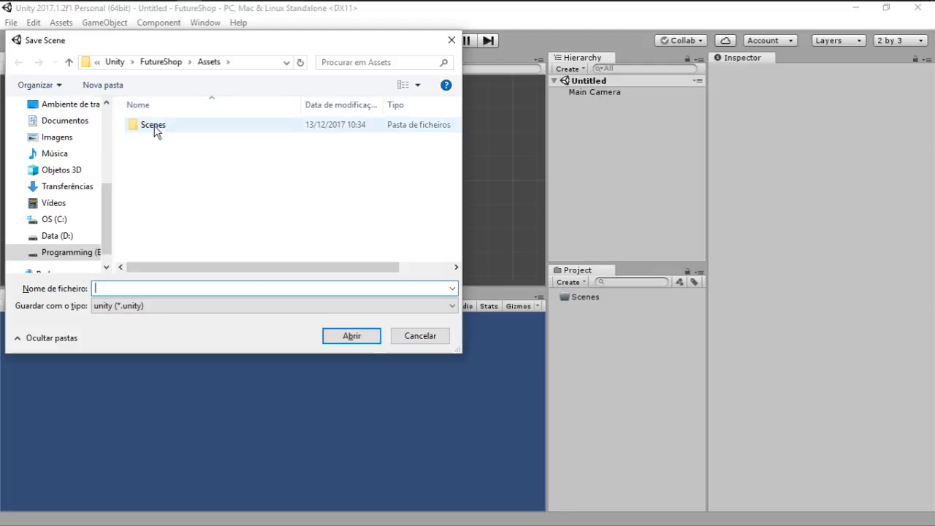
{"action": "left_click", "coordinate": [126, 285]}
{"action": "type", "text": "_SCENE"}
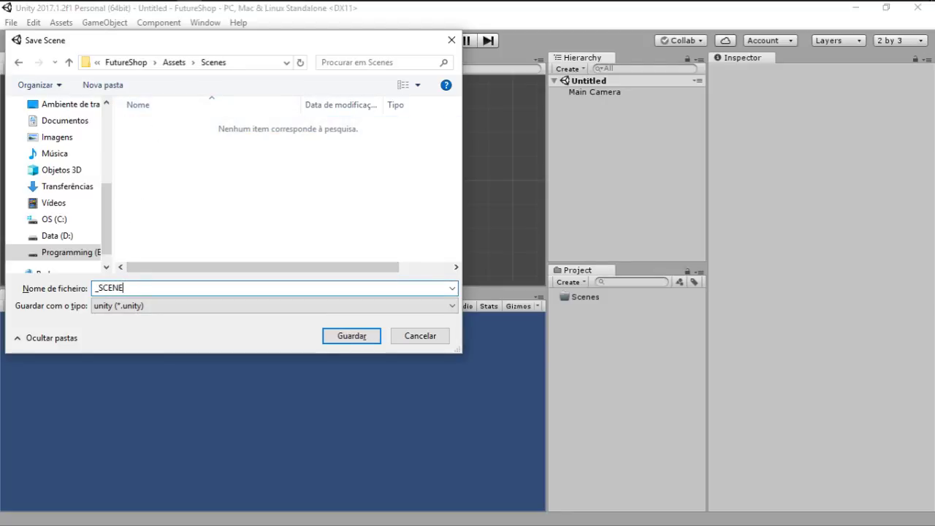
{"action": "key", "text": "Return"}
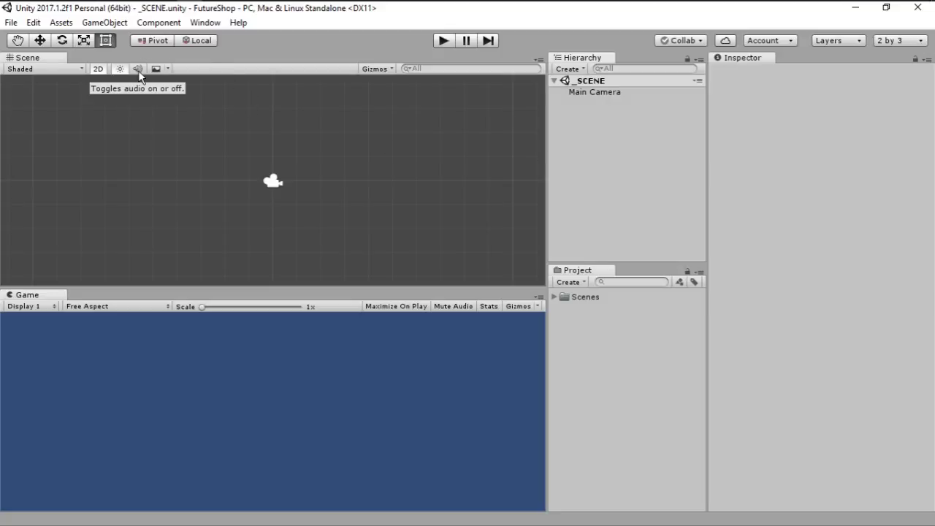
Step: Open the Asset Store, detach it as a floating window and maximize it
{"action": "left_click", "coordinate": [61, 24]}
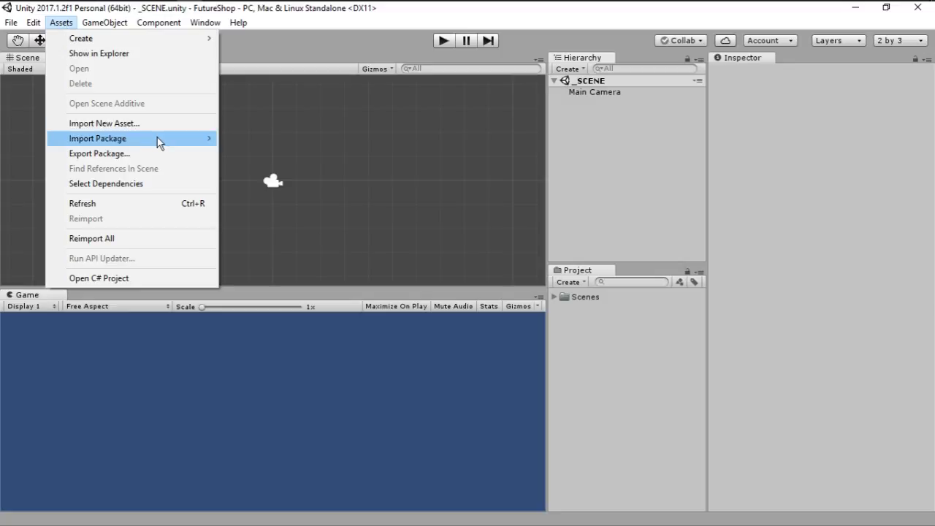
{"action": "mouse_move", "coordinate": [160, 143]}
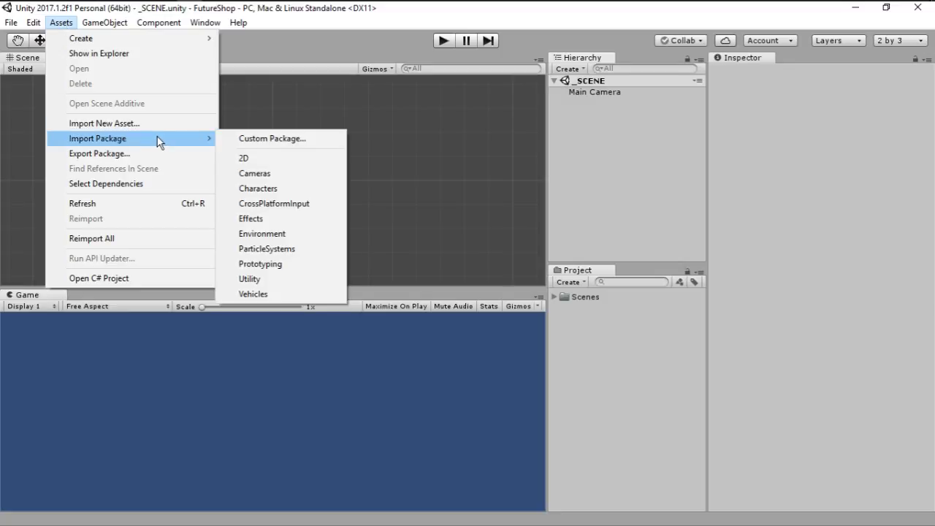
{"action": "mouse_move", "coordinate": [205, 23]}
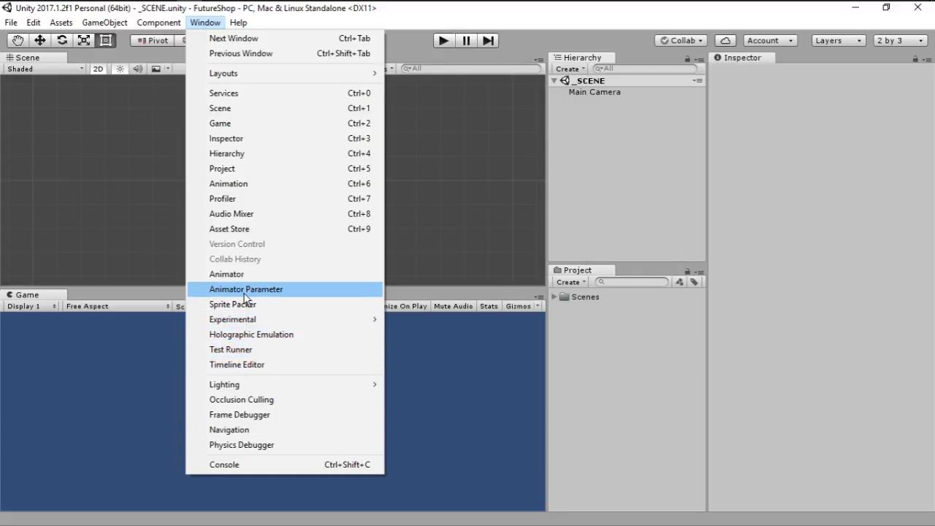
{"action": "left_click", "coordinate": [252, 227]}
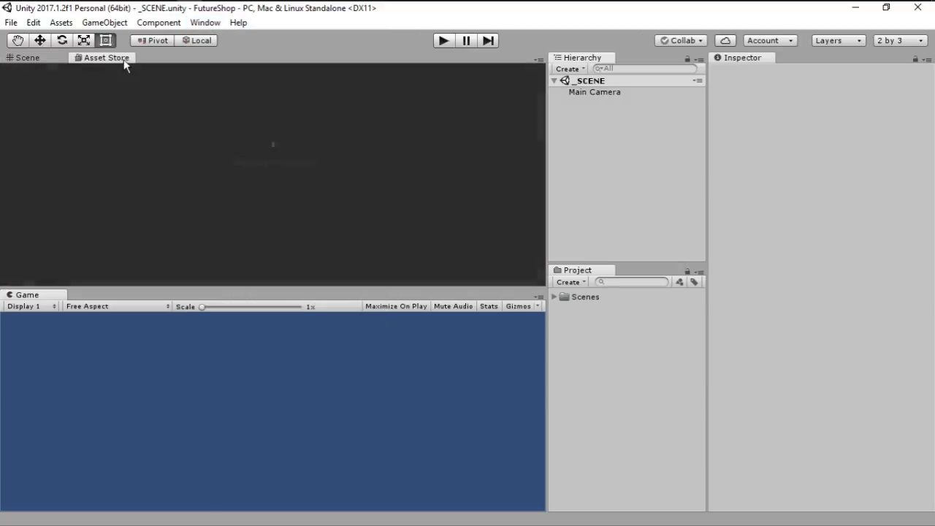
{"action": "left_click_drag", "start_coordinate": [110, 60], "coordinate": [318, 183]}
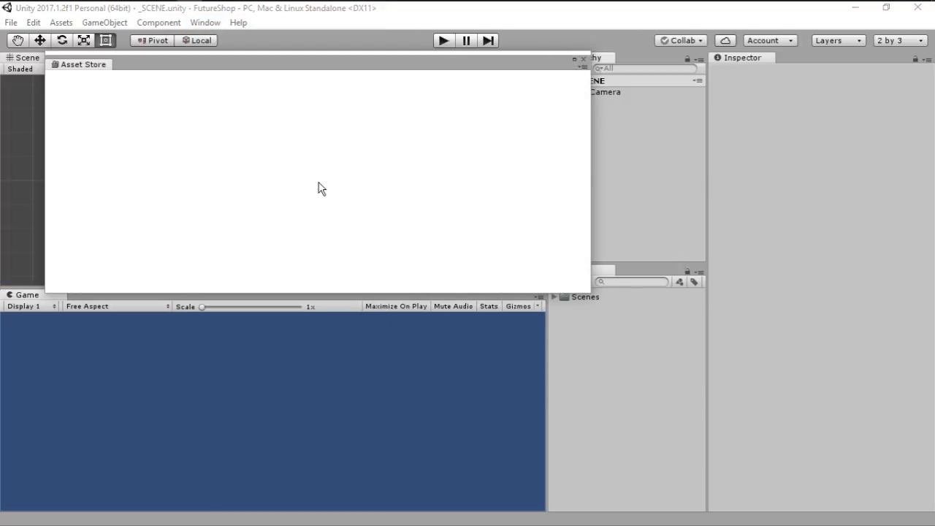
{"action": "left_click", "coordinate": [574, 59]}
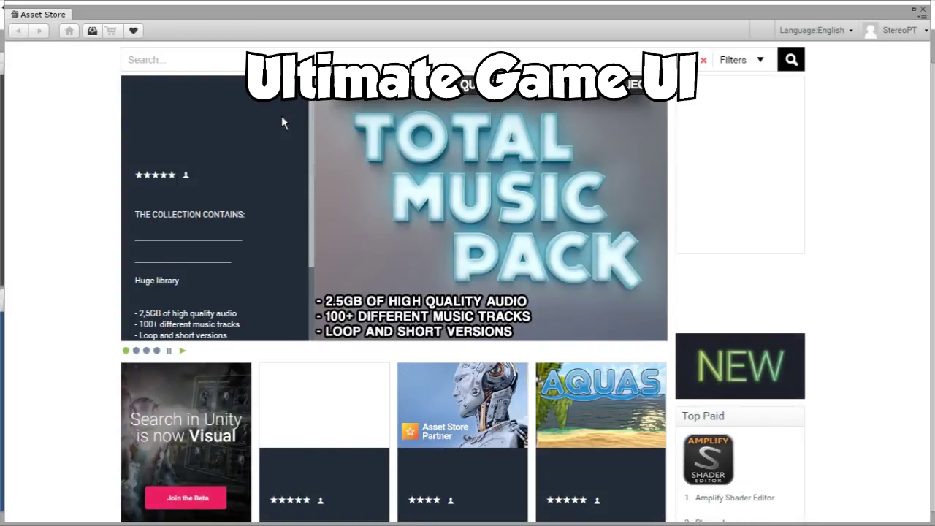
Step: Search the Asset Store for "utimate ui"
{"action": "left_click", "coordinate": [211, 56]}
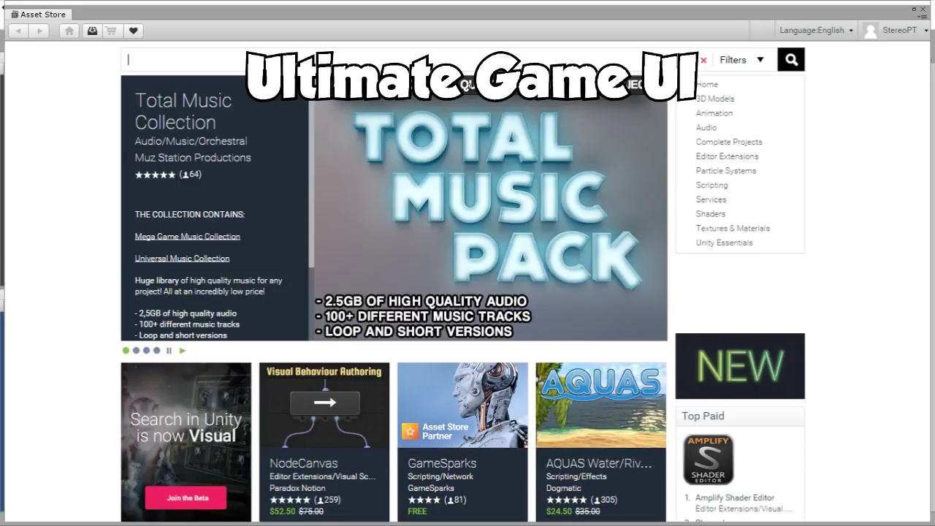
{"action": "type", "text": "ui"}
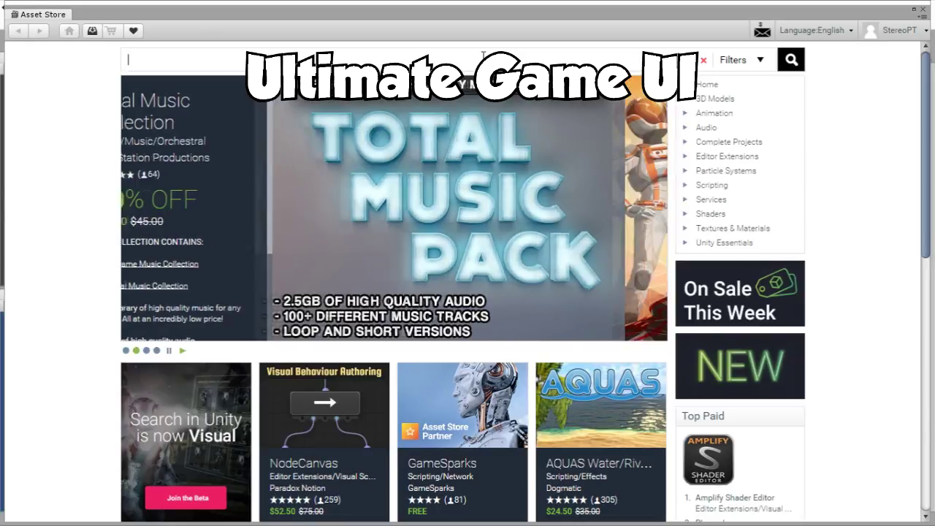
{"action": "key", "text": "BackSpace"}
{"action": "type", "text": "tim"}
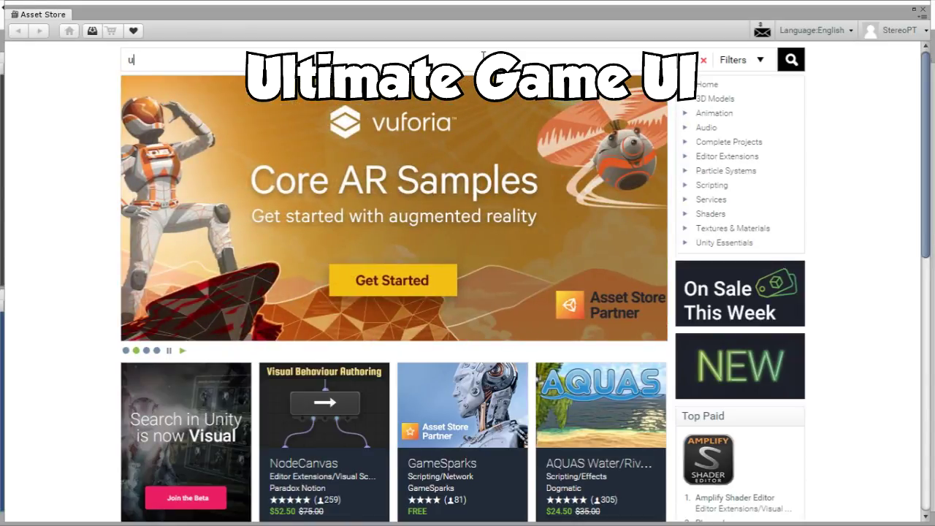
{"action": "type", "text": "ate ui"}
{"action": "key", "text": "Return"}
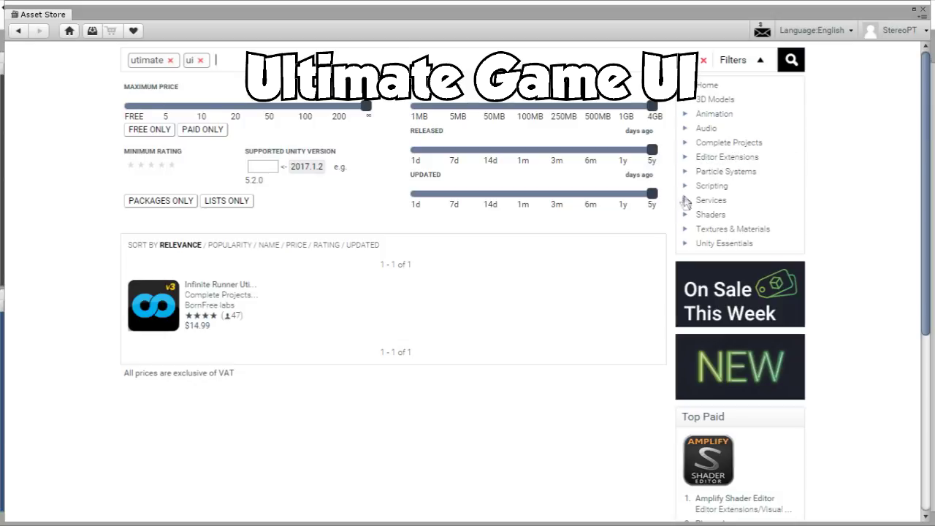
Step: Narrow the Asset Store search to the Icons & UI category under Textures & Materials
{"action": "left_click", "coordinate": [684, 228]}
{"action": "scroll", "coordinate": [684, 226], "scroll_direction": "down", "scroll_amount": 1}
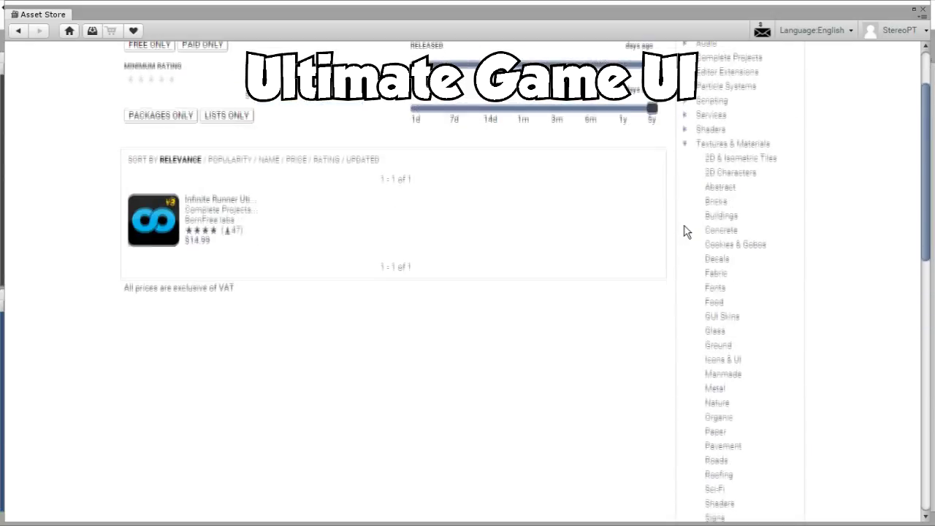
{"action": "left_click", "coordinate": [718, 358]}
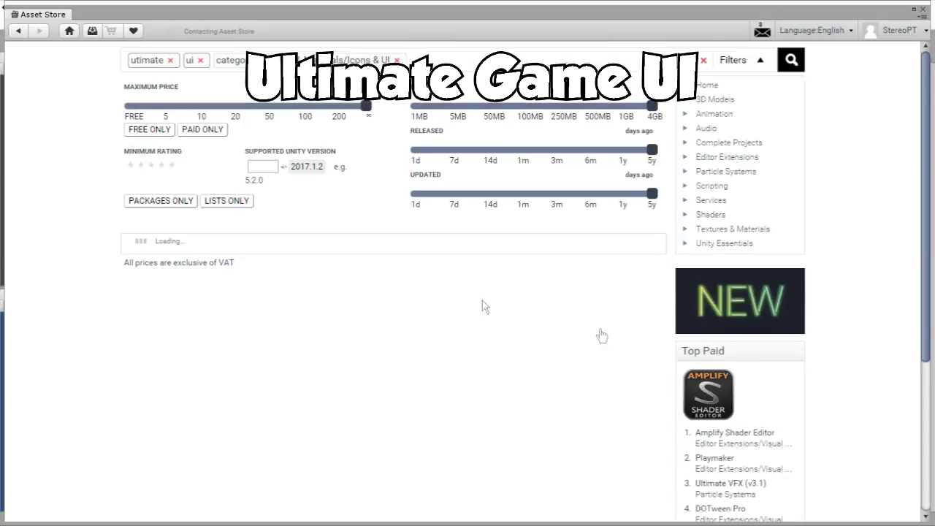
{"action": "scroll", "coordinate": [392, 292], "scroll_direction": "down", "scroll_amount": 2}
{"action": "scroll", "coordinate": [392, 291], "scroll_direction": "up", "scroll_amount": 2}
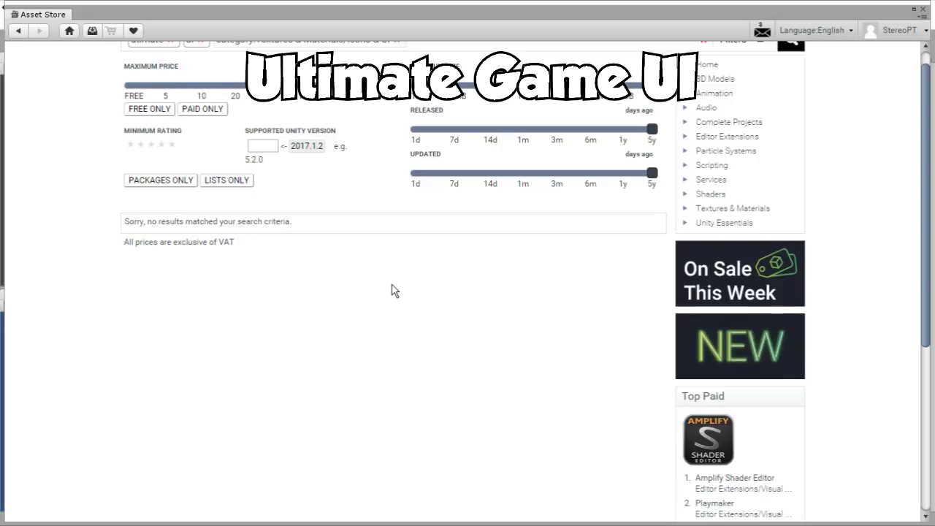
Step: Remove the "ui" and "utimate" terms from the Asset Store search, keeping only the Icons & UI category filter
{"action": "scroll", "coordinate": [392, 291], "scroll_direction": "up", "scroll_amount": 1}
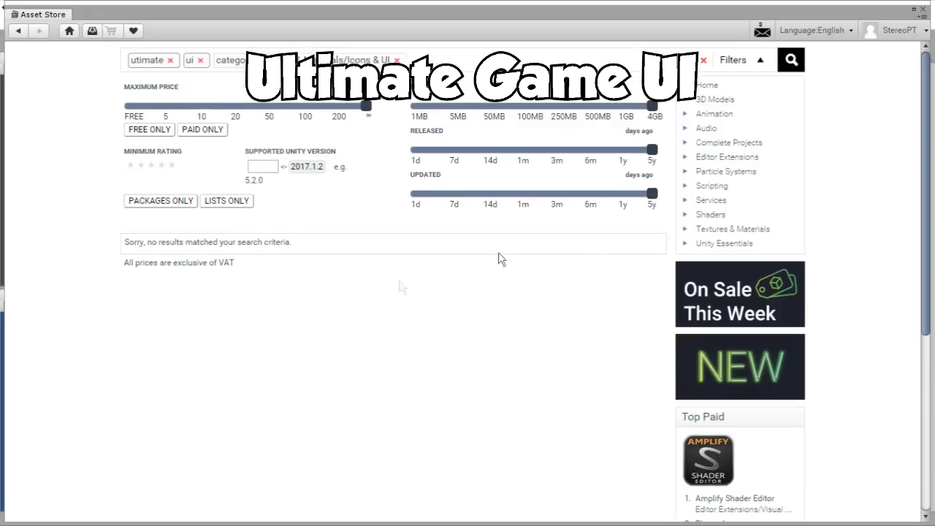
{"action": "left_click", "coordinate": [200, 60]}
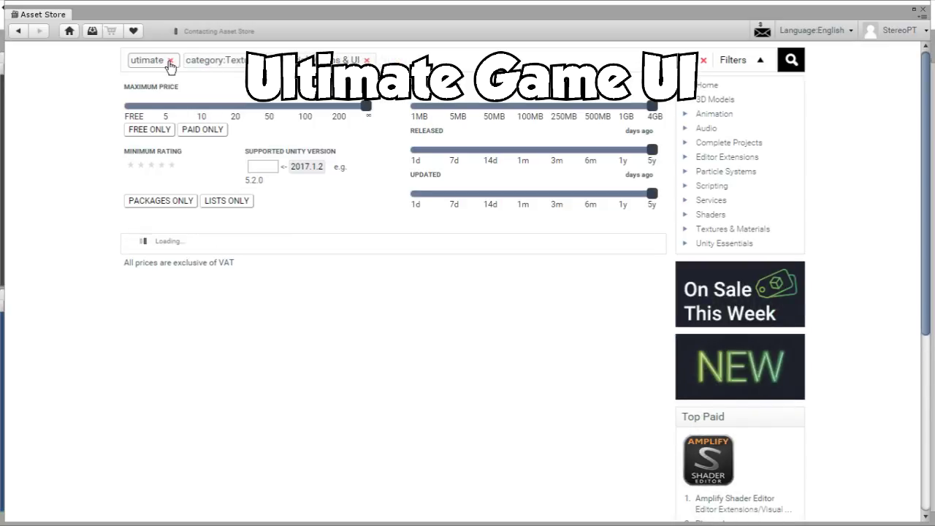
{"action": "left_click", "coordinate": [169, 61]}
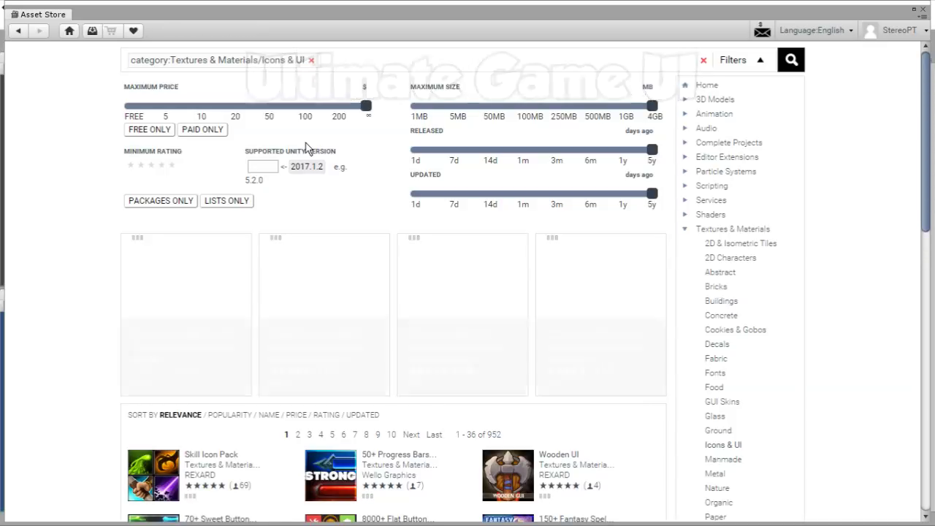
Step: Find the free Ultimate Game UI package by Area730 in the category listing and open its page
{"action": "scroll", "coordinate": [379, 267], "scroll_direction": "down", "scroll_amount": 3}
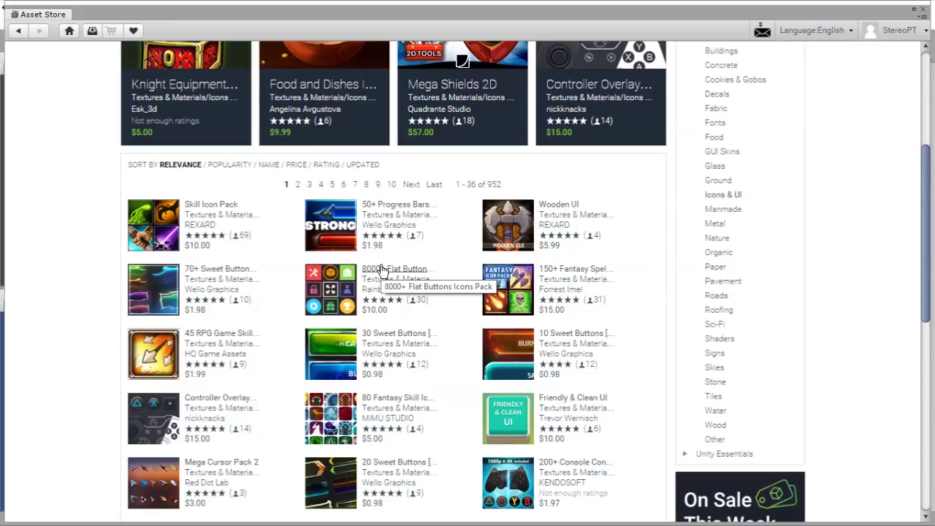
{"action": "scroll", "coordinate": [379, 269], "scroll_direction": "down", "scroll_amount": 2}
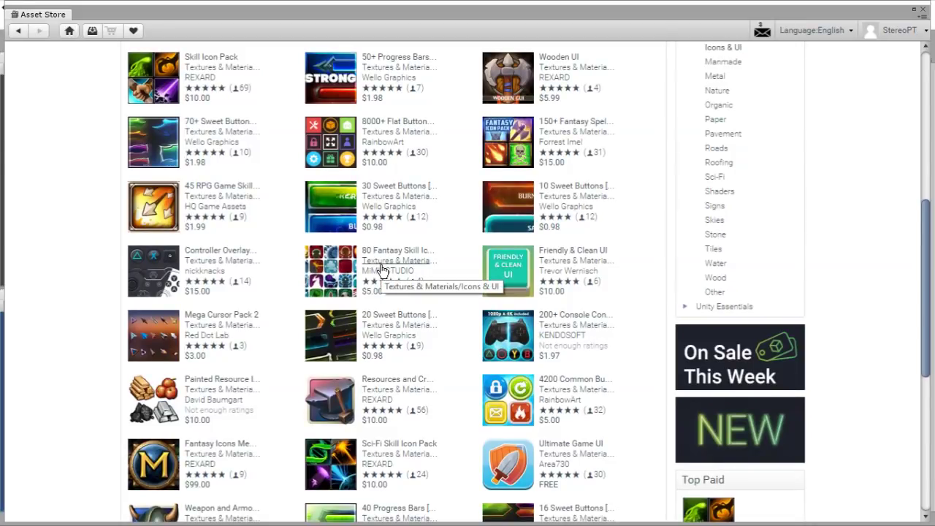
{"action": "scroll", "coordinate": [380, 268], "scroll_direction": "down", "scroll_amount": 2}
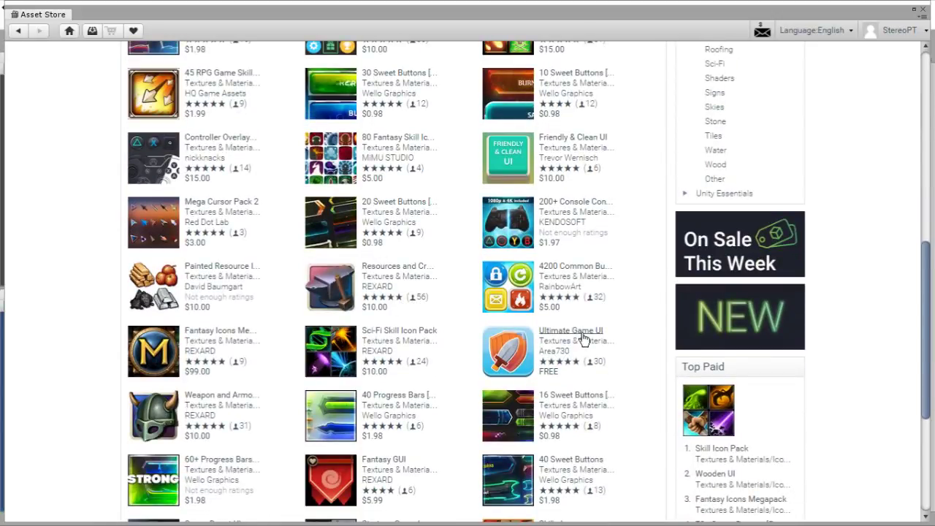
{"action": "left_click", "coordinate": [582, 337]}
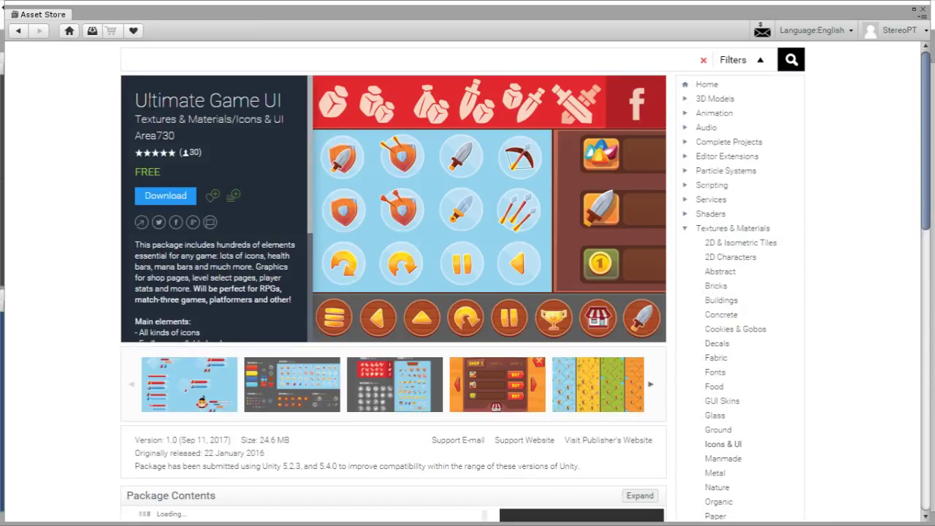
Step: Review the Ultimate Game UI package description and download the package
{"action": "scroll", "coordinate": [300, 104], "scroll_direction": "down", "scroll_amount": 3}
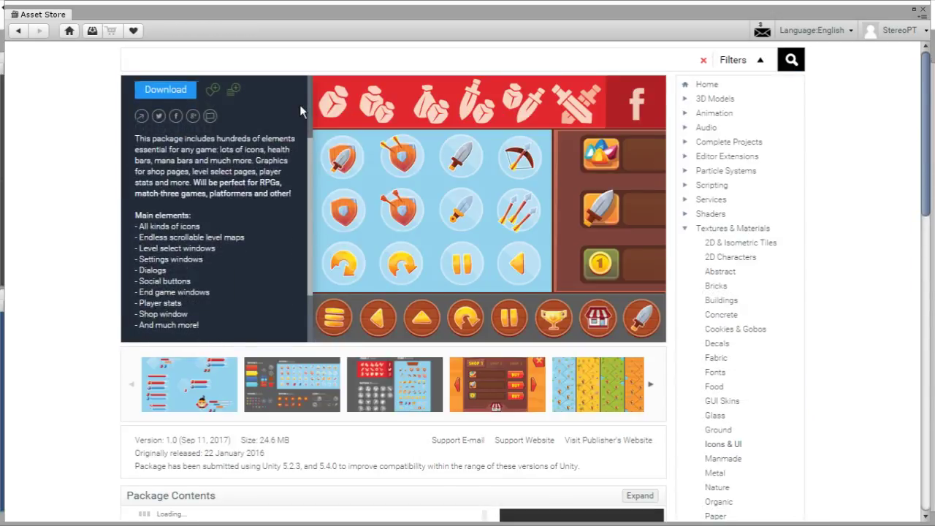
{"action": "scroll", "coordinate": [299, 105], "scroll_direction": "up", "scroll_amount": 3}
{"action": "left_click", "coordinate": [164, 190]}
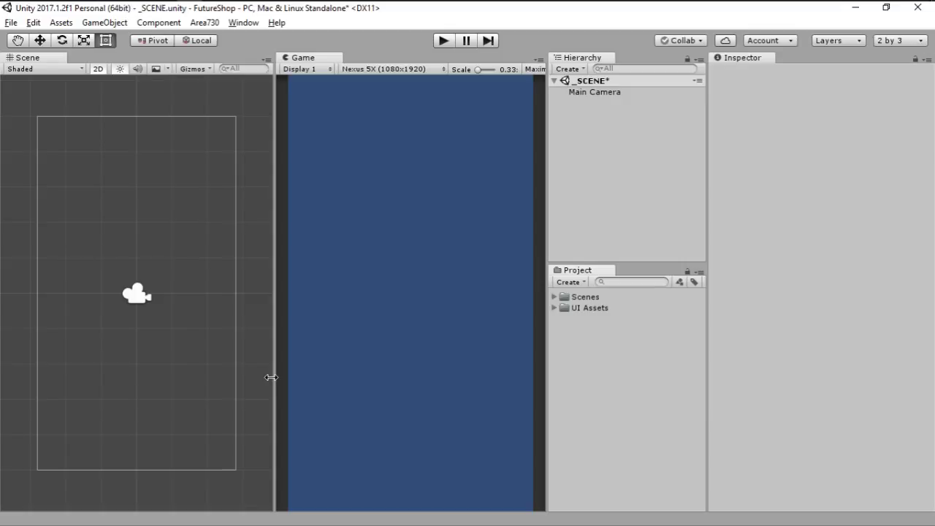
Step: Expand the UI Assets folder, add a UI Canvas to the scene and save the scene
{"action": "left_click", "coordinate": [555, 307]}
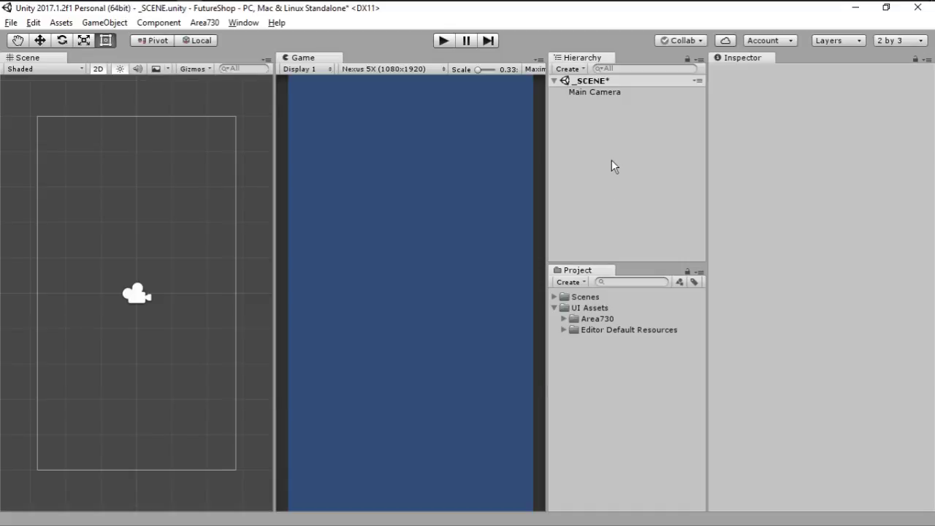
{"action": "left_click", "coordinate": [574, 70]}
{"action": "mouse_move", "coordinate": [603, 207]}
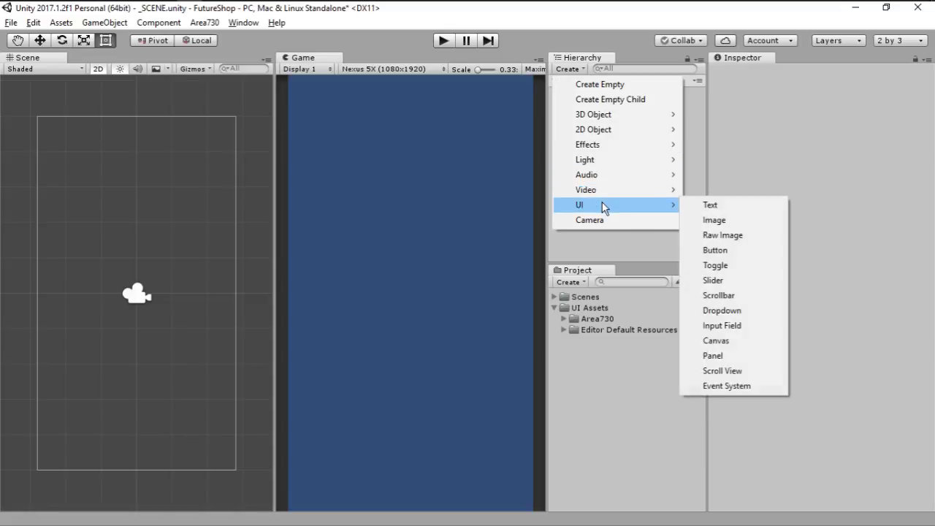
{"action": "left_click", "coordinate": [728, 340]}
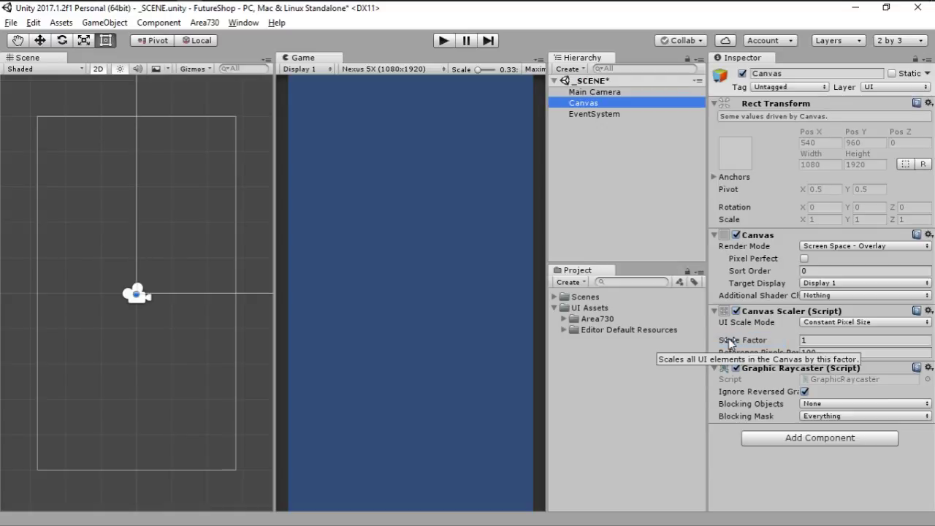
{"action": "left_click", "coordinate": [595, 142]}
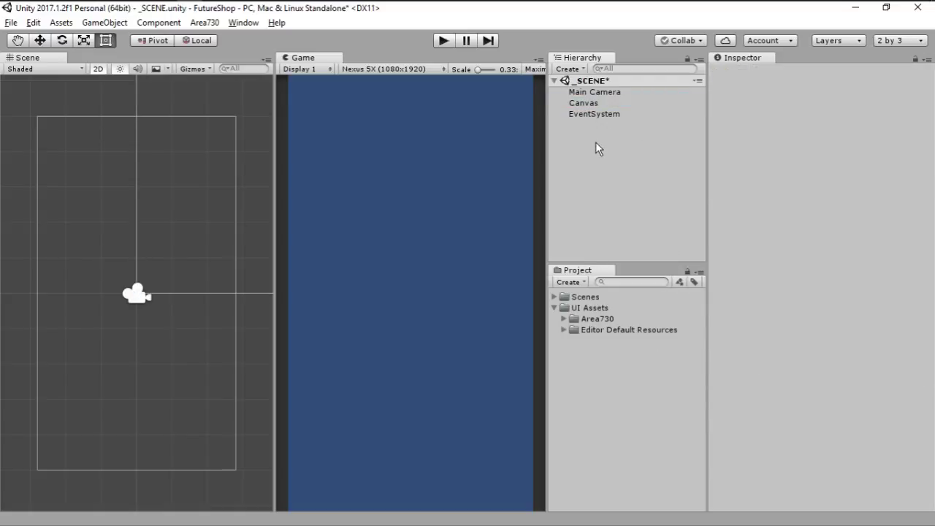
{"action": "key", "text": "ctrl+s"}
Step: Browse the Ultimate Game UI package's Sliced folder to LEVEL_SELECT and select the backgr sprite
{"action": "left_click", "coordinate": [574, 106]}
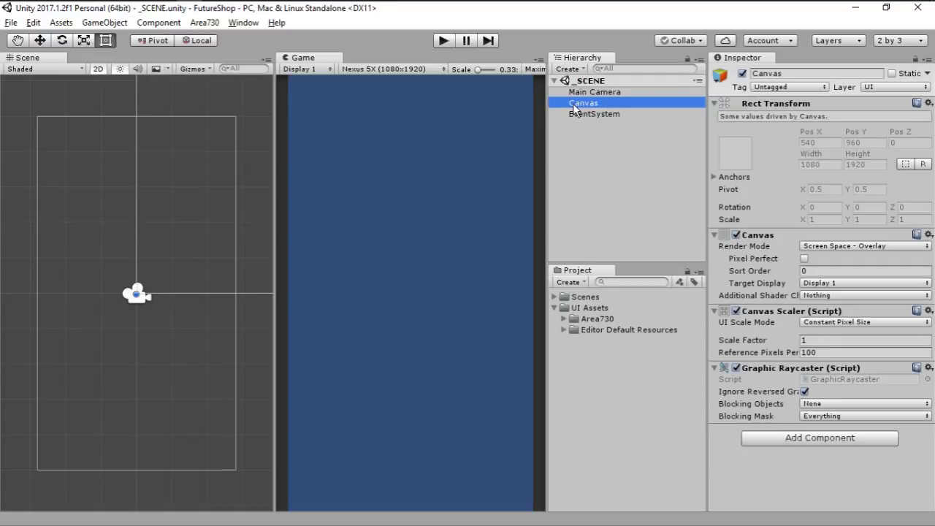
{"action": "left_click", "coordinate": [565, 318]}
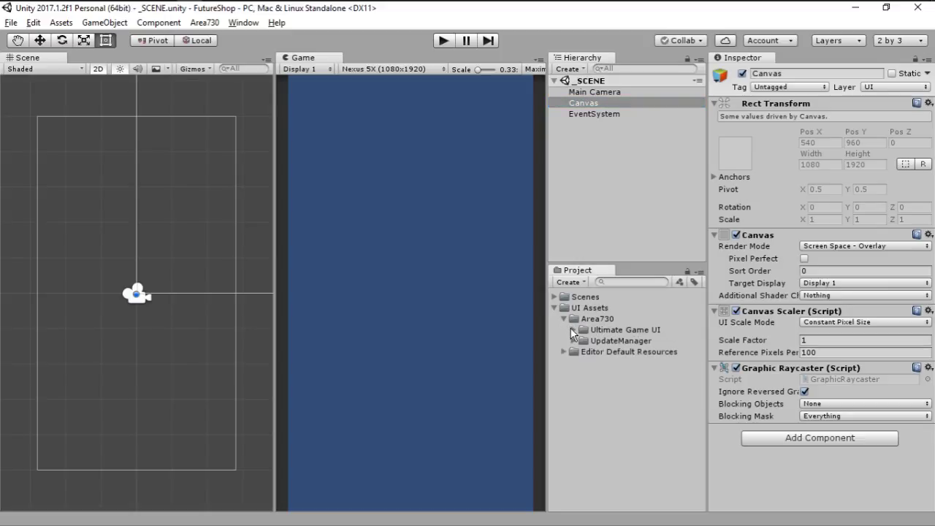
{"action": "left_click", "coordinate": [573, 329]}
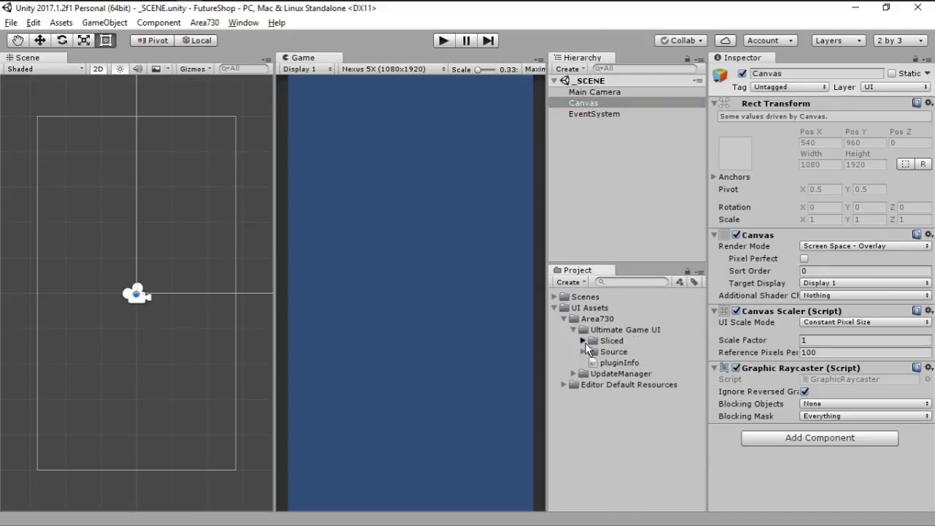
{"action": "left_click", "coordinate": [585, 342]}
{"action": "scroll", "coordinate": [585, 342], "scroll_direction": "down", "scroll_amount": 2}
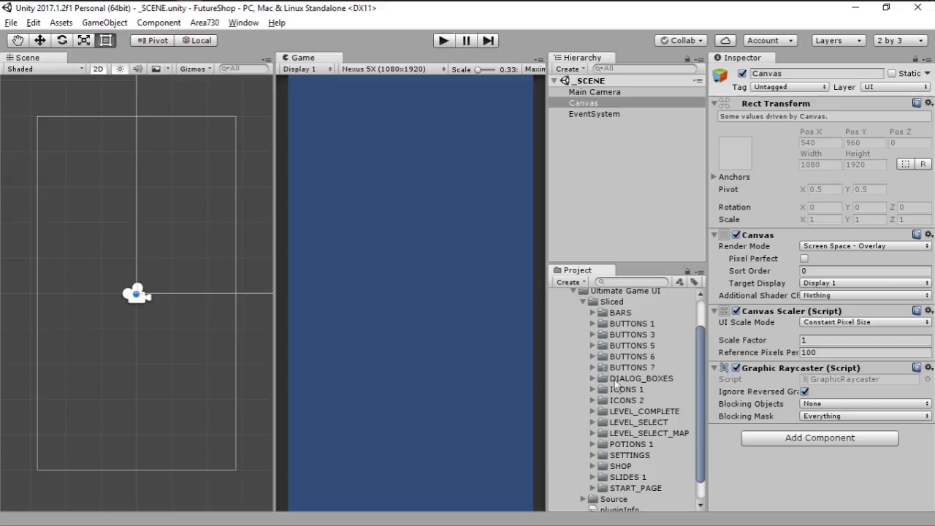
{"action": "left_click", "coordinate": [593, 422]}
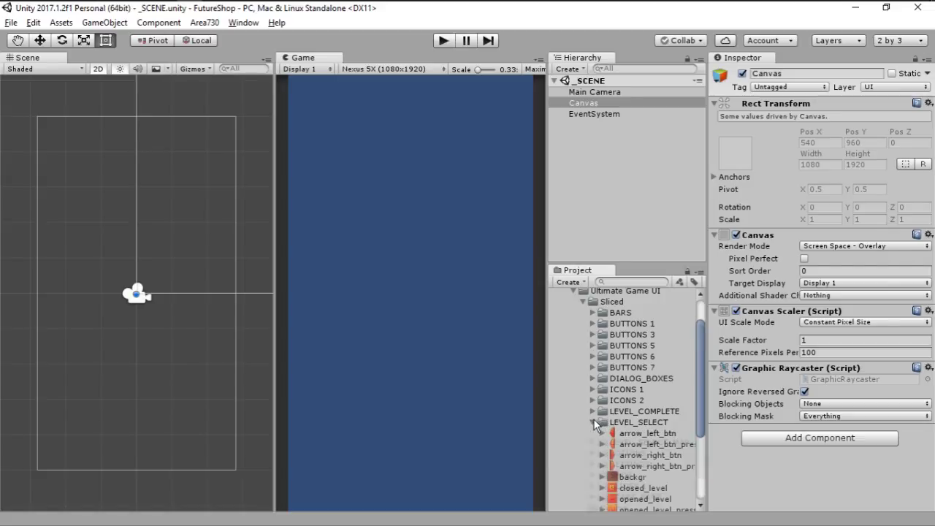
{"action": "scroll", "coordinate": [593, 419], "scroll_direction": "down", "scroll_amount": 2}
{"action": "left_click", "coordinate": [630, 447]}
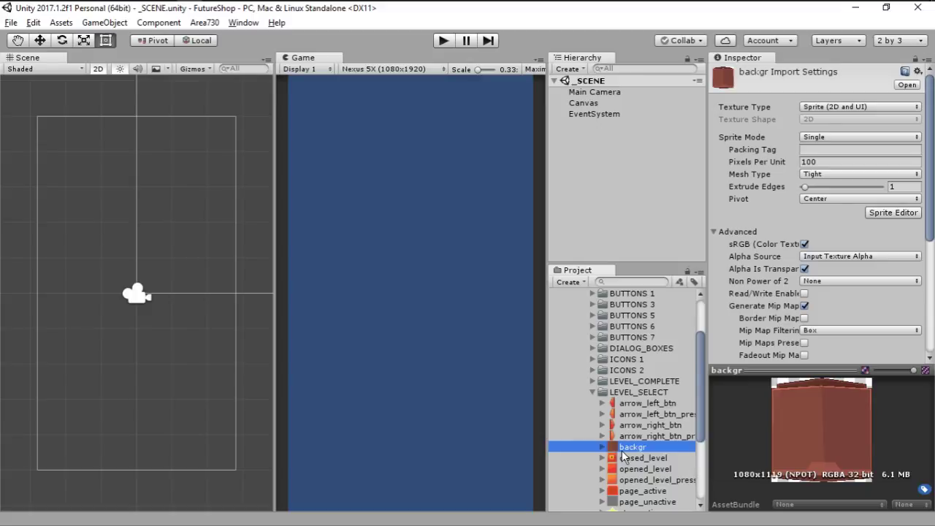
Step: Try placing the backgr sprite directly in the scene and adjusting its X position, and delete the sprite object
{"action": "left_click_drag", "start_coordinate": [623, 456], "coordinate": [138, 296]}
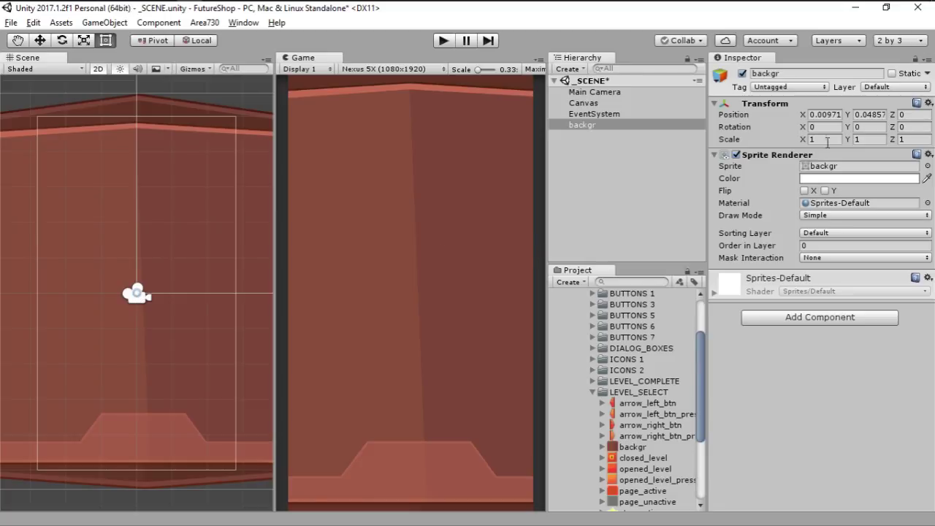
{"action": "left_click", "coordinate": [819, 114]}
{"action": "type", "text": "714927"}
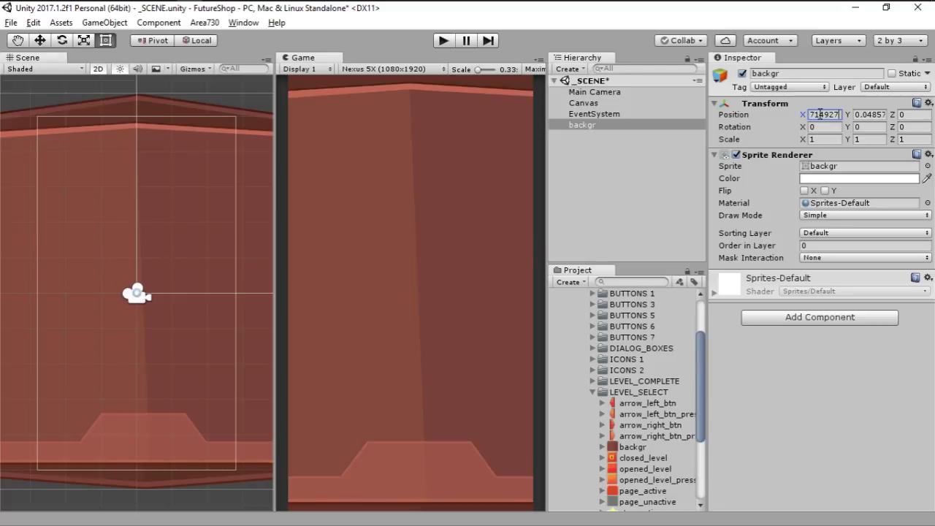
{"action": "key", "text": "BackSpace"}
{"action": "key", "text": "BackSpace"}
{"action": "key", "text": "BackSpace"}
{"action": "key", "text": "BackSpace"}
{"action": "key", "text": "BackSpace"}
{"action": "key", "text": "BackSpace"}
{"action": "type", "text": "0.00"}
{"action": "left_click", "coordinate": [613, 124]}
{"action": "key", "text": "Delete"}
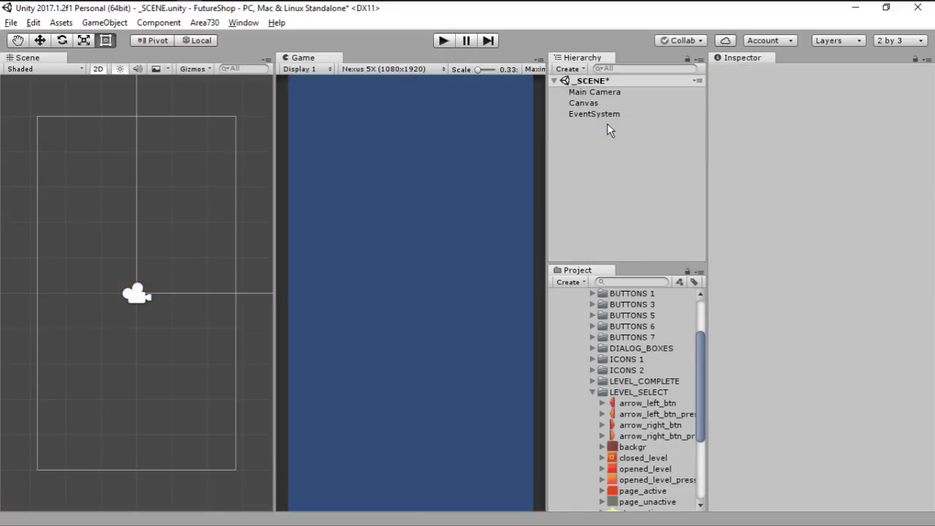
Step: Add a UI Image as a child of the Canvas and assign the backgr sprite as its source image
{"action": "right_click", "coordinate": [574, 102]}
{"action": "mouse_move", "coordinate": [618, 321]}
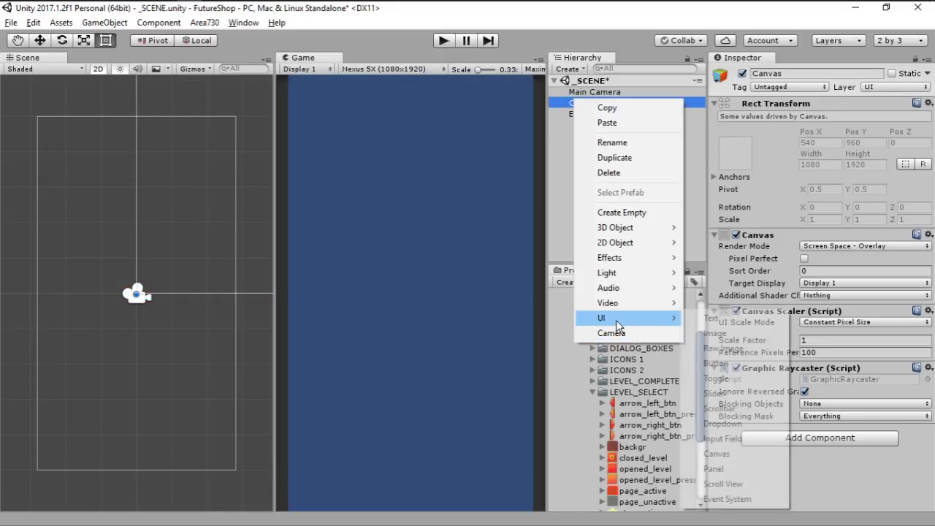
{"action": "left_click", "coordinate": [727, 336]}
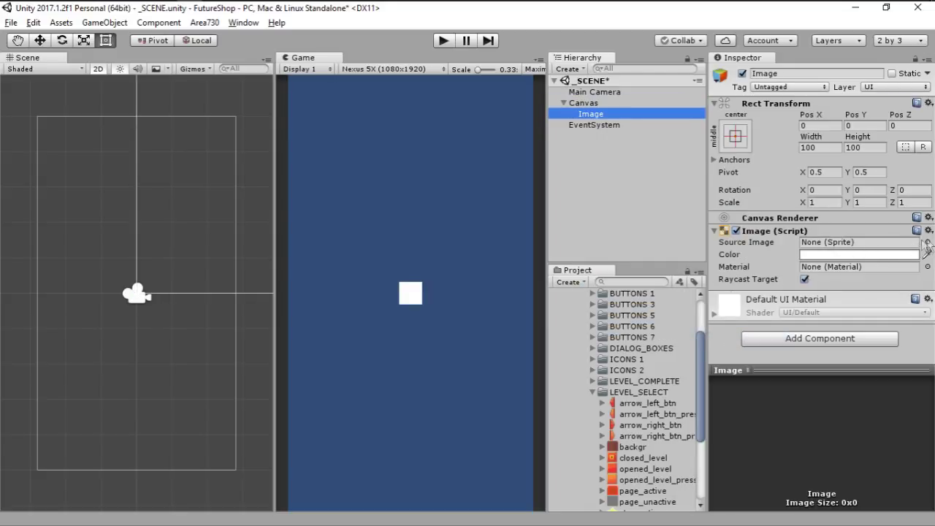
{"action": "left_click", "coordinate": [632, 447]}
{"action": "left_click_drag", "start_coordinate": [633, 449], "coordinate": [809, 249]}
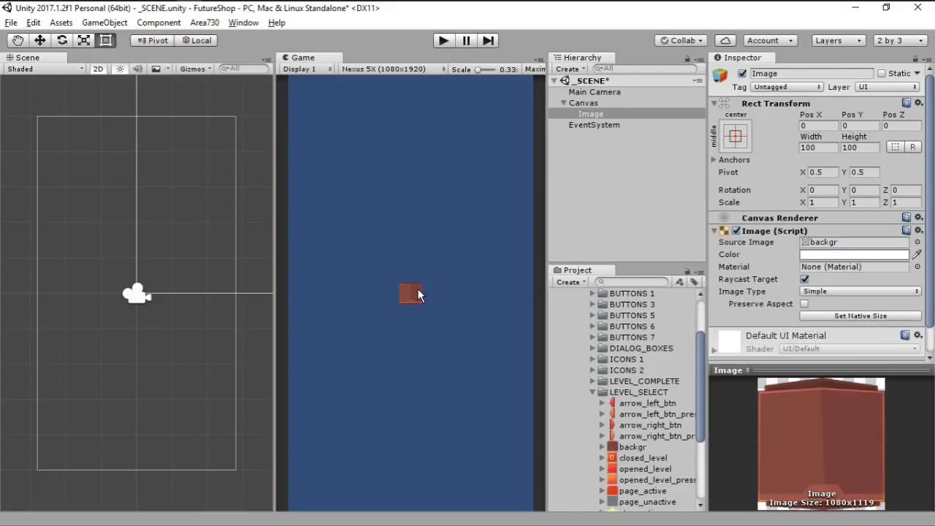
Step: Stretch the Image's anchors and position in both directions so it fills the whole Canvas
{"action": "left_click", "coordinate": [727, 142]}
{"action": "key", "text": "alt"}
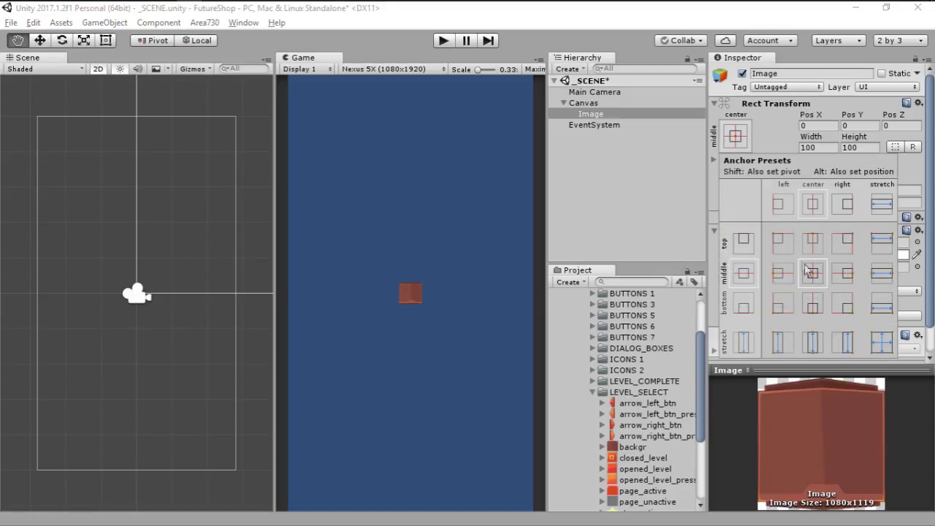
{"action": "left_click", "coordinate": [881, 342], "text": "alt"}
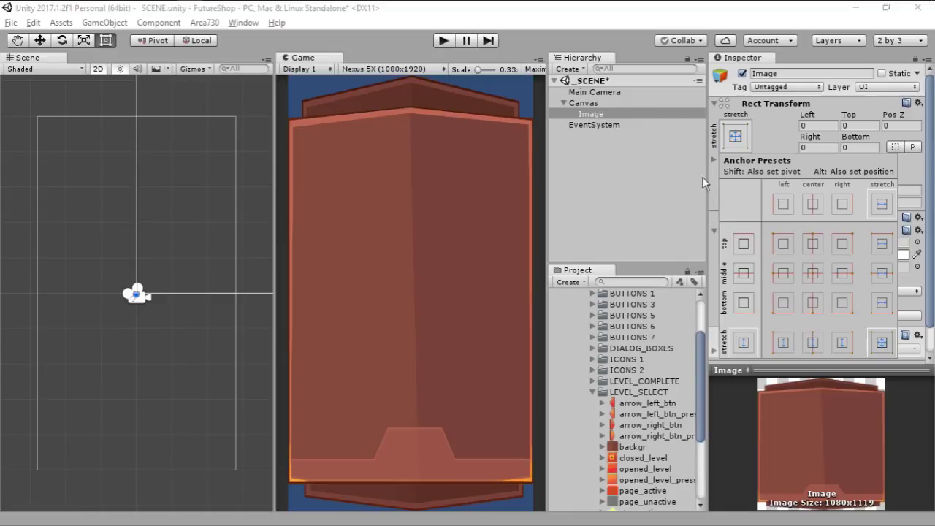
{"action": "right_click", "coordinate": [658, 167]}
{"action": "left_click", "coordinate": [628, 168]}
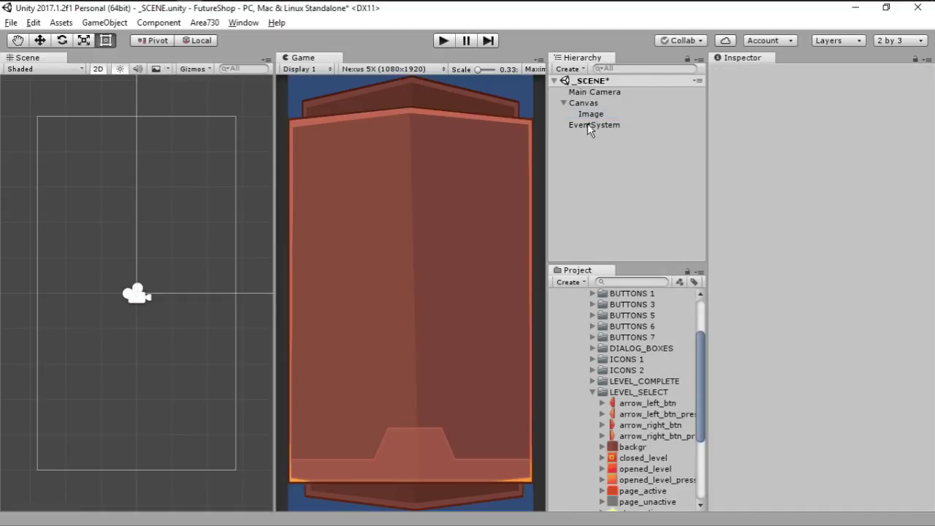
Step: Enable Preserve Aspect on the Canvas's Image, try setting its native size and undo that resize
{"action": "left_click", "coordinate": [579, 106]}
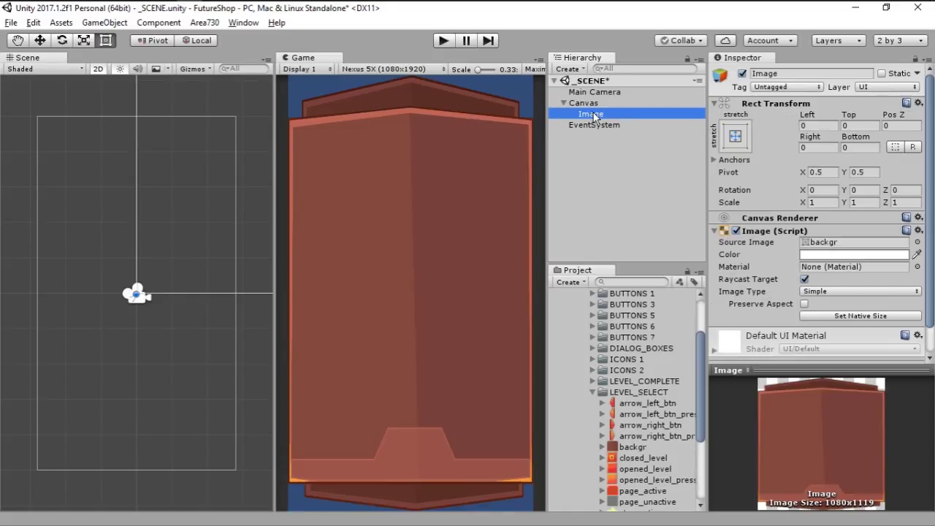
{"action": "left_click", "coordinate": [595, 115]}
{"action": "left_click", "coordinate": [804, 304]}
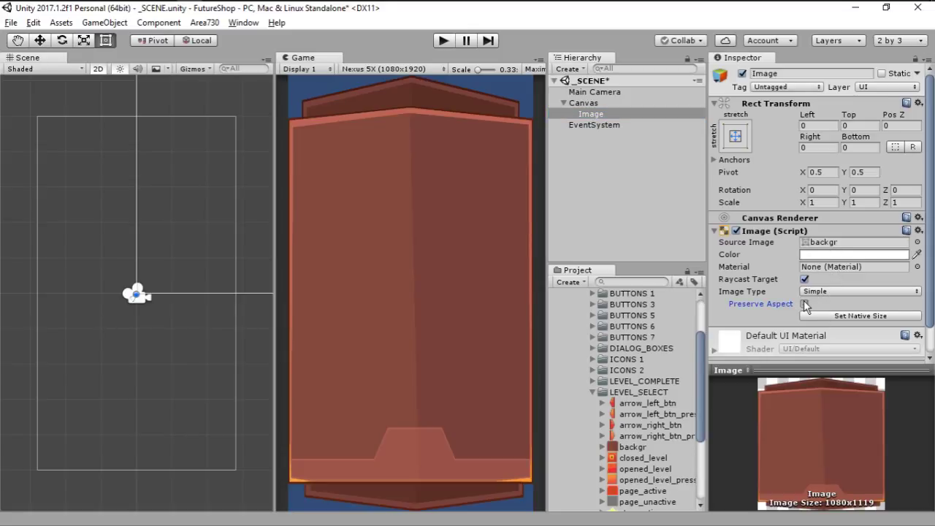
{"action": "left_click", "coordinate": [829, 315]}
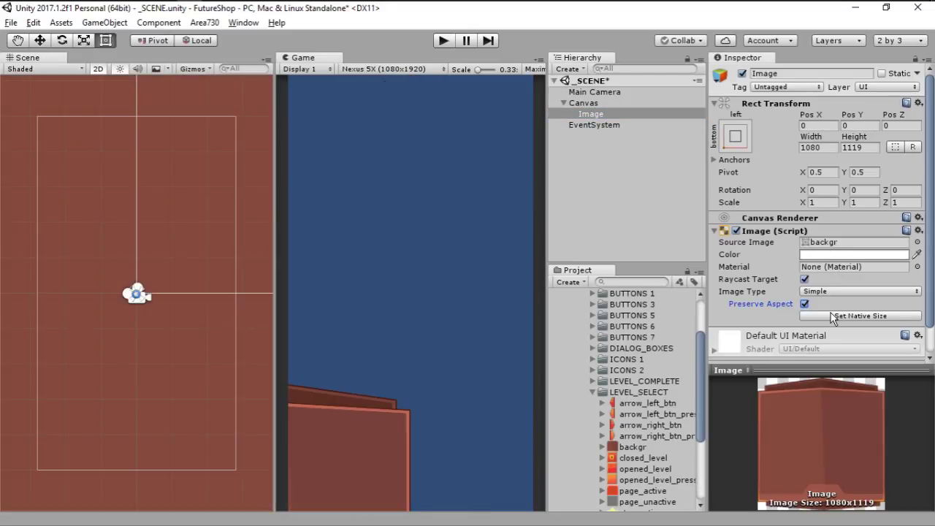
{"action": "key", "text": "ctrl+z"}
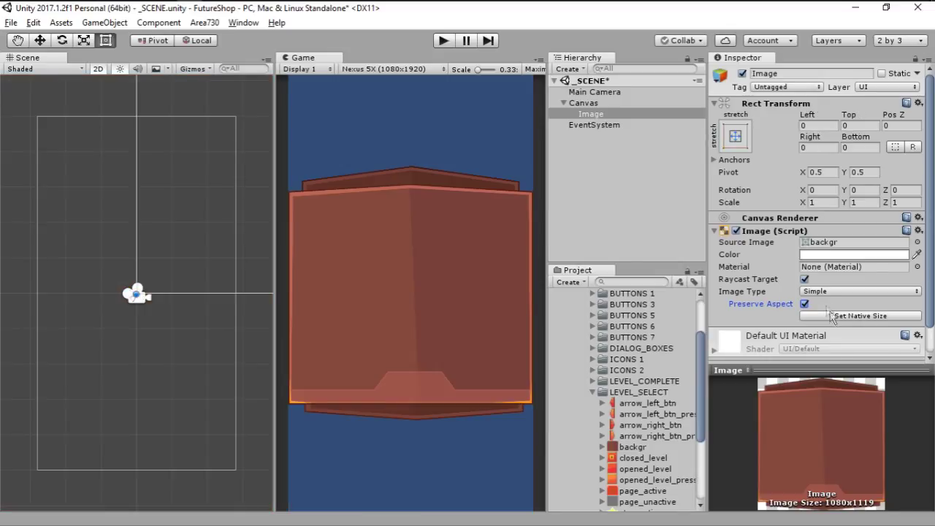
Step: Try the Tiled image type on the Image, and set its Image Type to Sliced
{"action": "left_click", "coordinate": [832, 290]}
{"action": "left_click", "coordinate": [832, 336]}
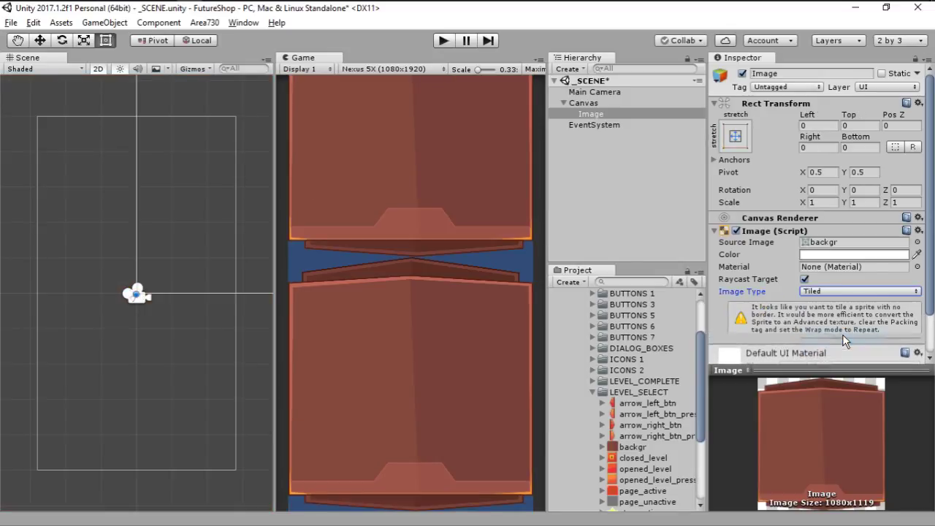
{"action": "left_click", "coordinate": [823, 290]}
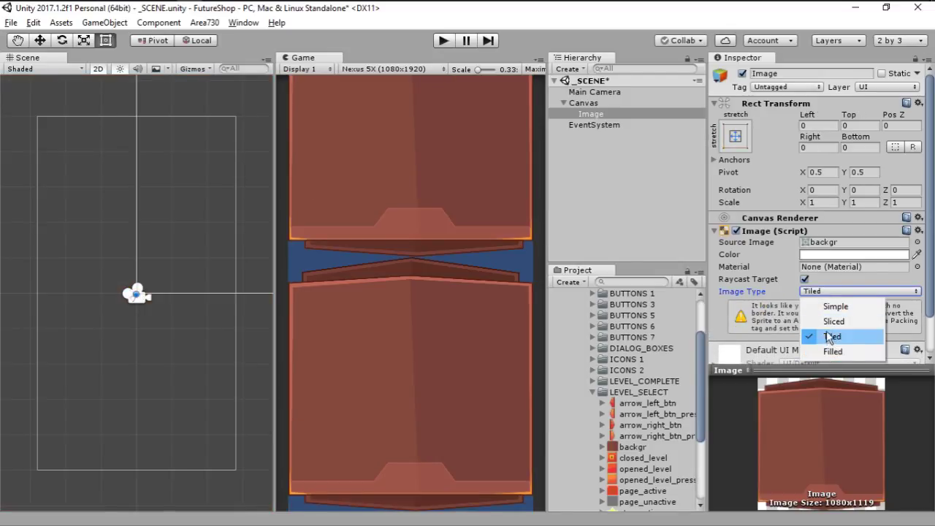
{"action": "left_click", "coordinate": [830, 320]}
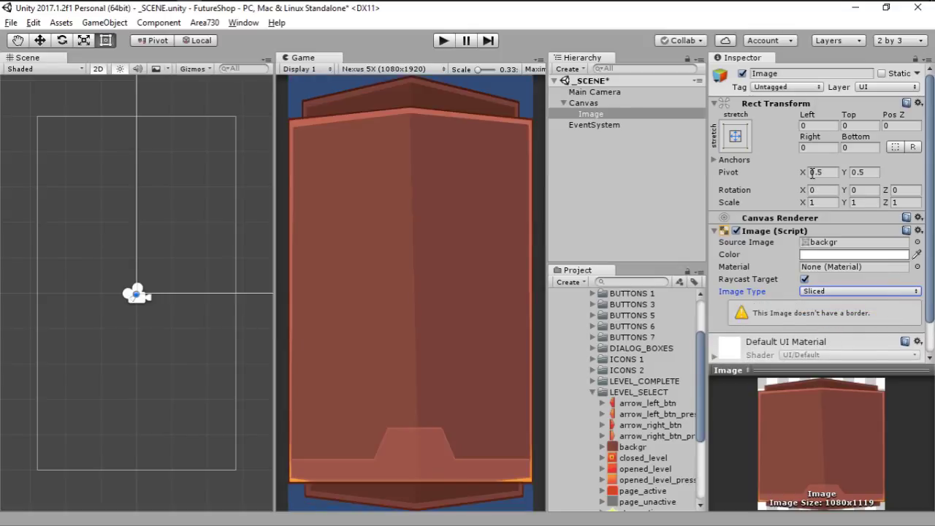
Step: Open the backgr sprite in the Sprite Editor and set its top border to 130 and bottom border to 220
{"action": "left_click", "coordinate": [812, 291]}
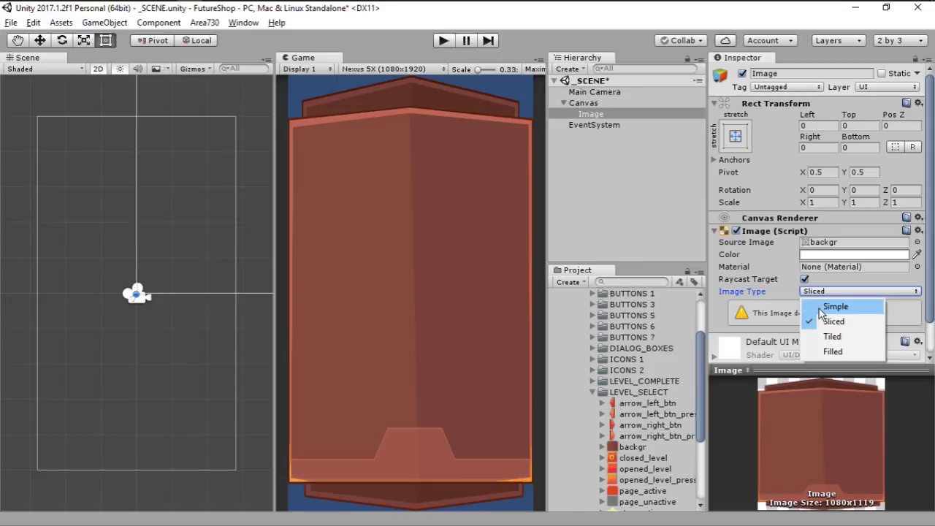
{"action": "left_click", "coordinate": [632, 447]}
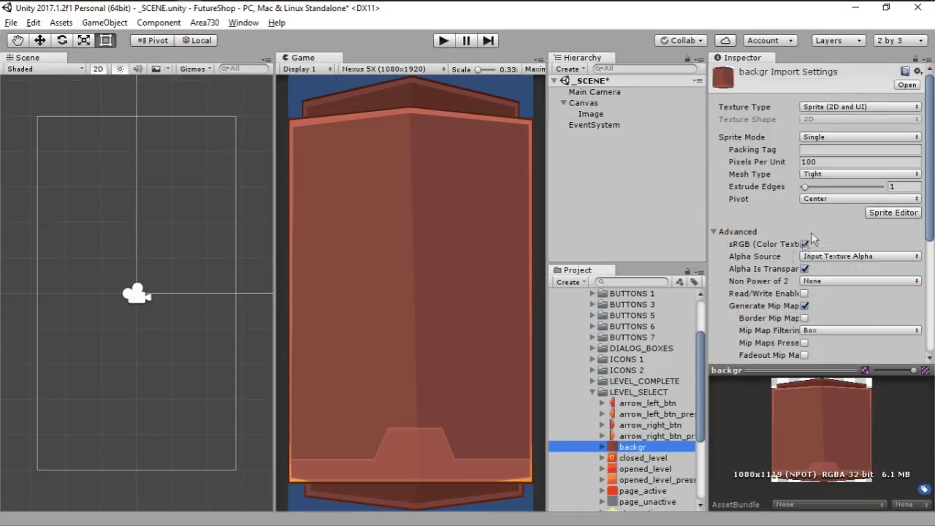
{"action": "left_click", "coordinate": [887, 215]}
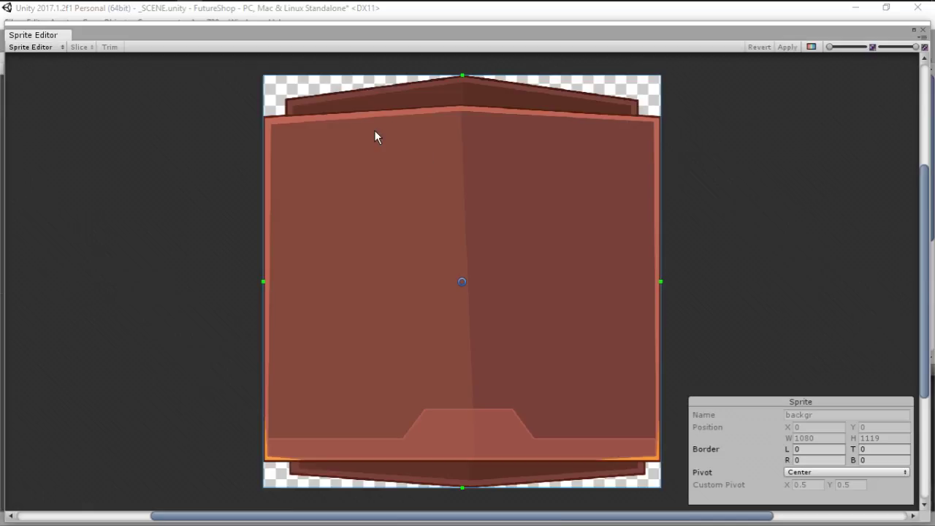
{"action": "left_click_drag", "start_coordinate": [461, 75], "coordinate": [456, 123]}
{"action": "left_click", "coordinate": [885, 449]}
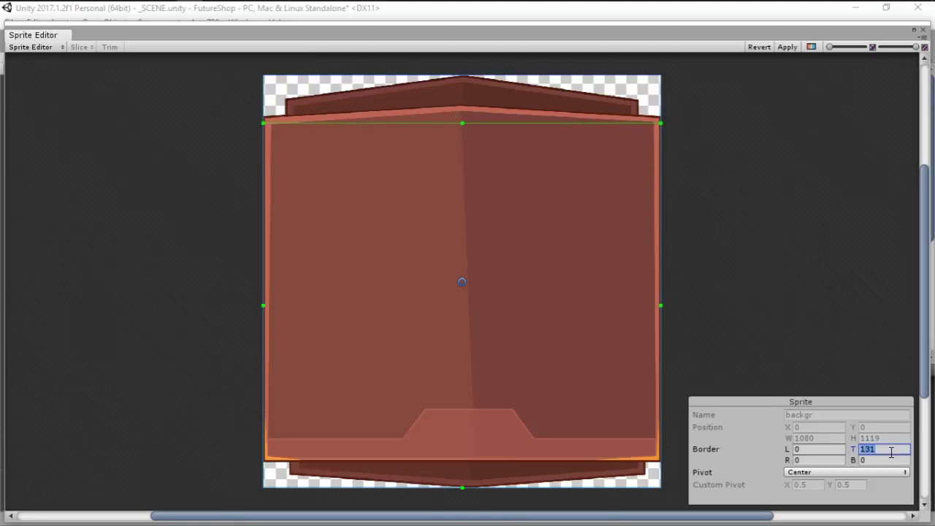
{"action": "type", "text": "130"}
{"action": "left_click_drag", "start_coordinate": [463, 488], "coordinate": [465, 407]}
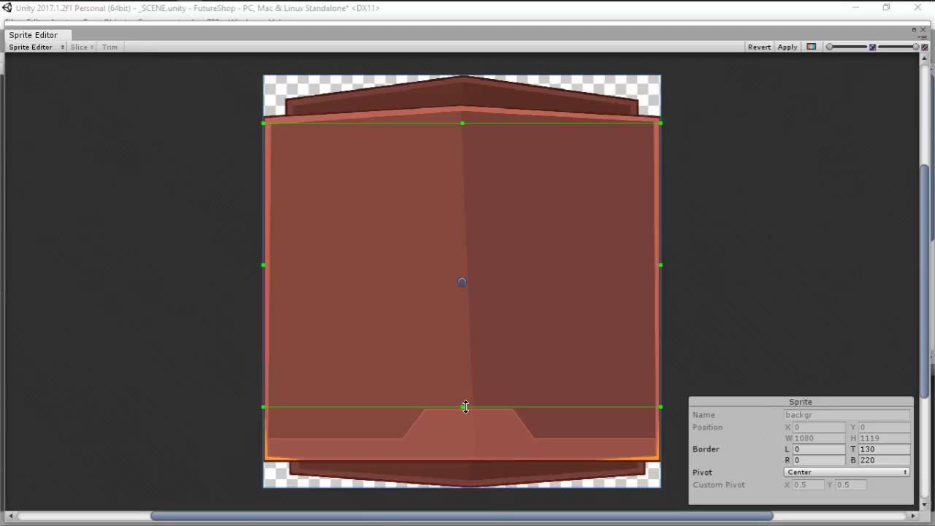
Step: Set the backgr sprite's left and right borders to 40, apply the changes and close the Sprite Editor
{"action": "middle_click_drag", "start_coordinate": [263, 263], "coordinate": [276, 263]}
{"action": "left_click_drag", "start_coordinate": [278, 265], "coordinate": [291, 264]}
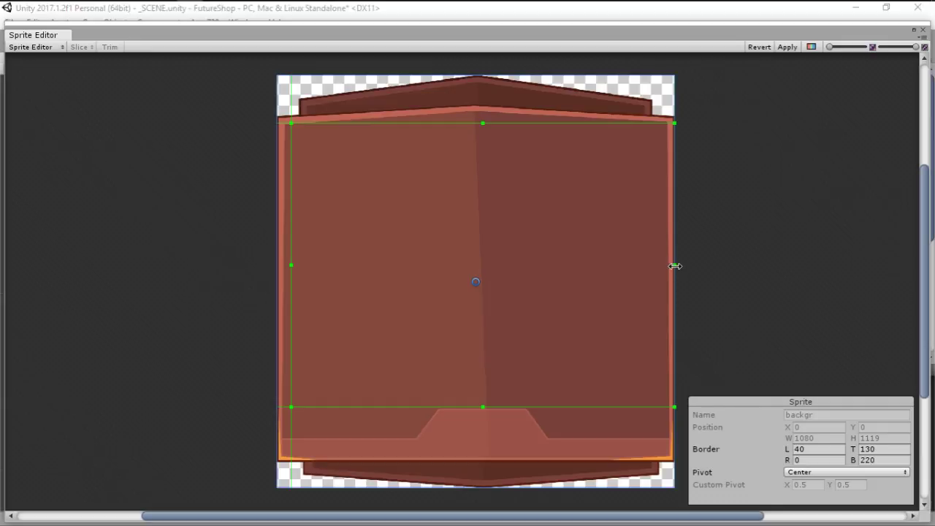
{"action": "middle_click_drag", "start_coordinate": [675, 266], "coordinate": [662, 265]}
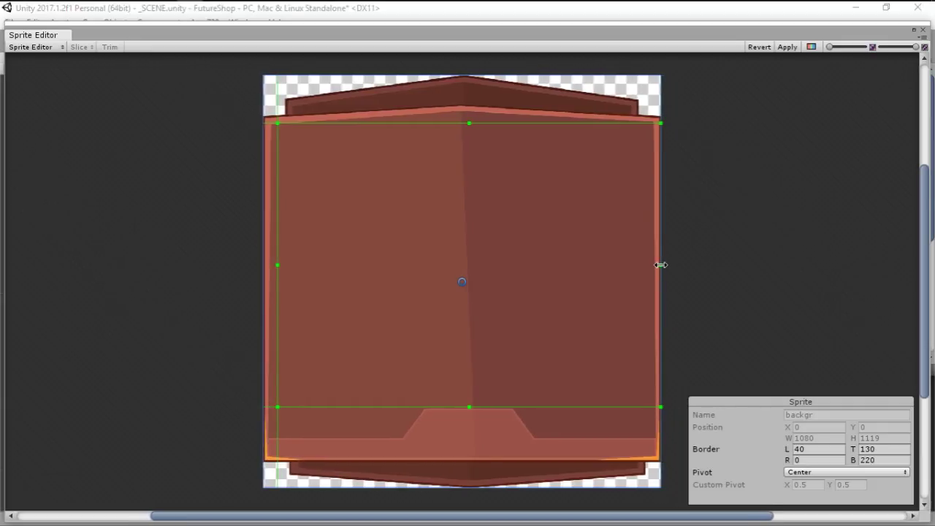
{"action": "left_click_drag", "start_coordinate": [660, 265], "coordinate": [652, 264]}
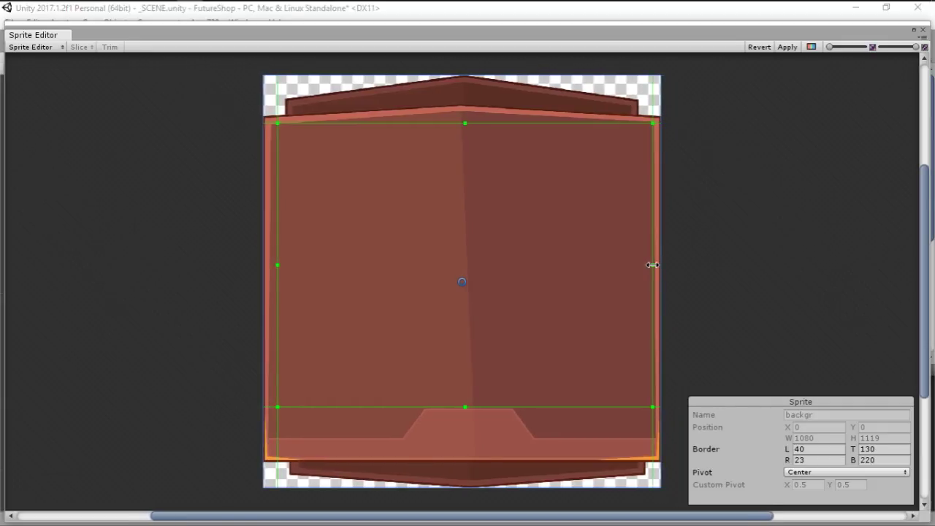
{"action": "left_click", "coordinate": [806, 460]}
{"action": "type", "text": "40"}
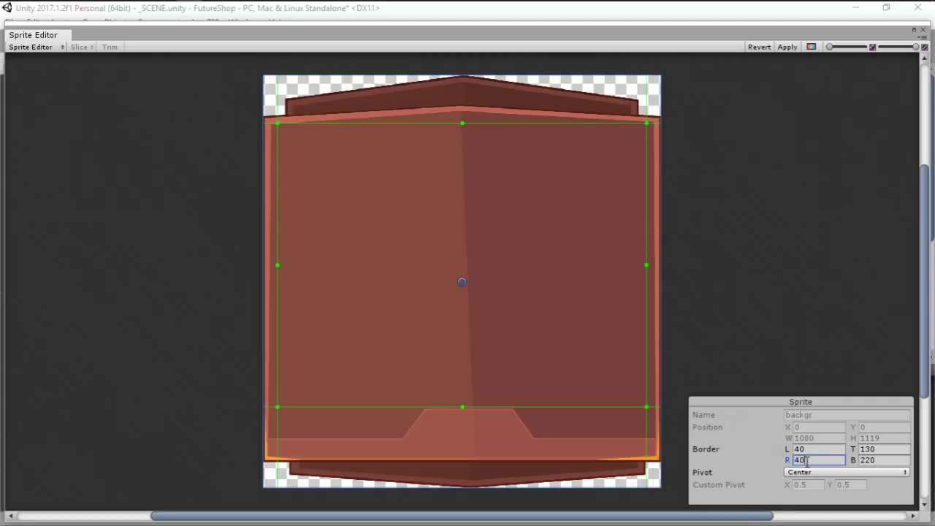
{"action": "left_click", "coordinate": [786, 47]}
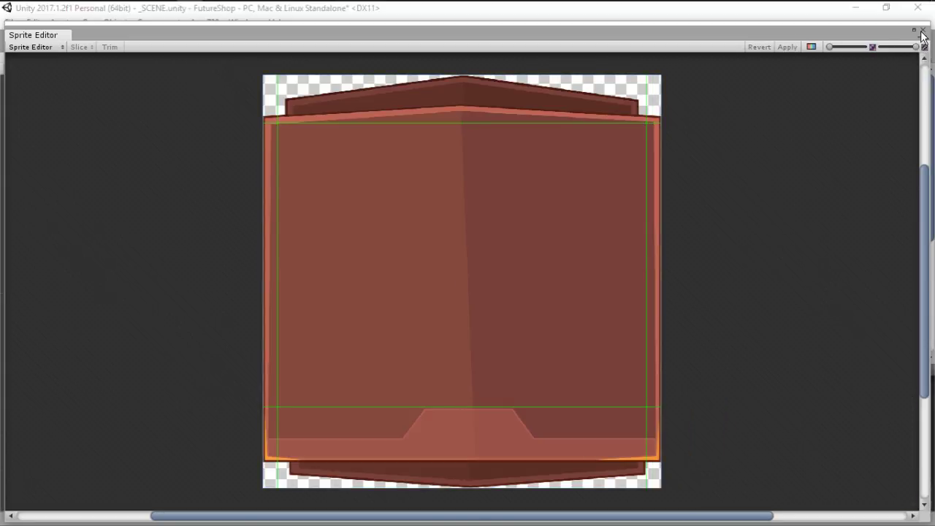
{"action": "left_click", "coordinate": [922, 31]}
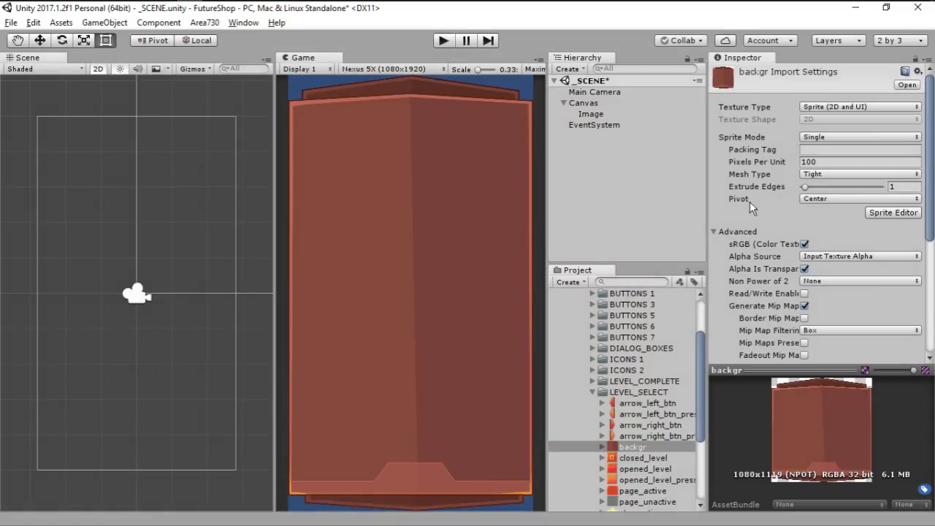
Step: Try the Canvas's Image without Fill Center, re-enable the option and keep the Image Type at Sliced
{"action": "left_click", "coordinate": [597, 117]}
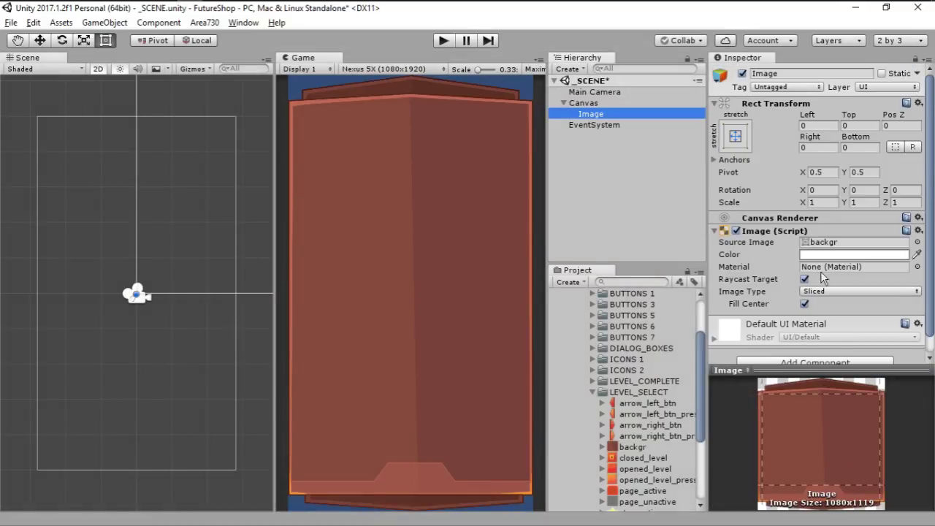
{"action": "left_click", "coordinate": [805, 304]}
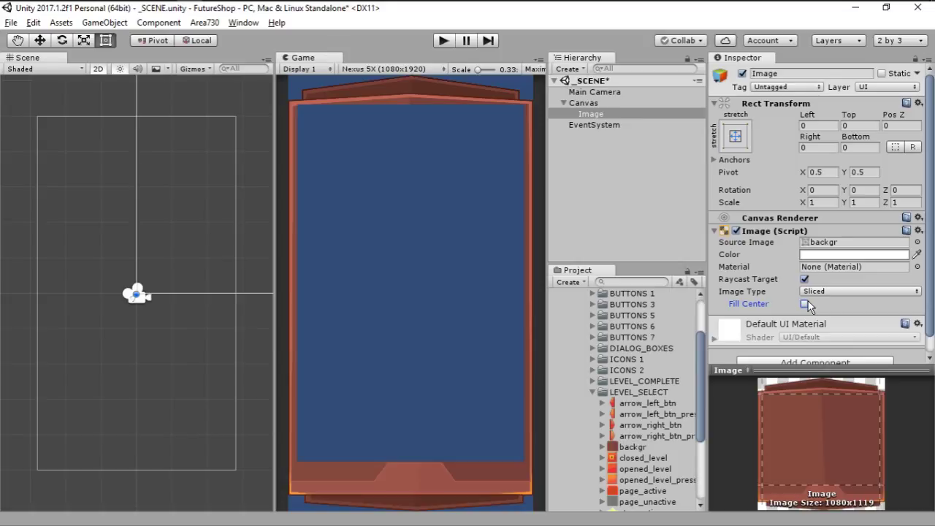
{"action": "left_click", "coordinate": [805, 304]}
{"action": "left_click", "coordinate": [821, 290]}
{"action": "left_click", "coordinate": [827, 322]}
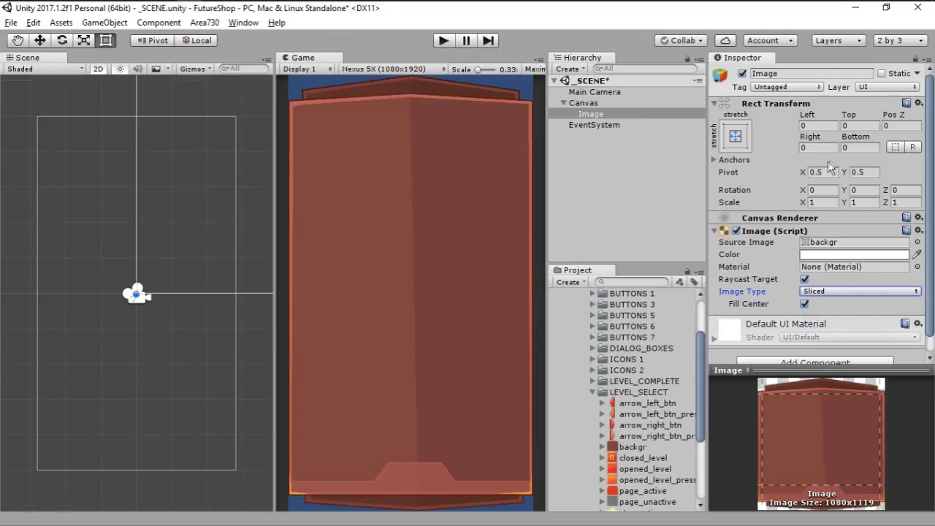
Step: Anchor the Image to the middle center of the Canvas
{"action": "left_click", "coordinate": [735, 136]}
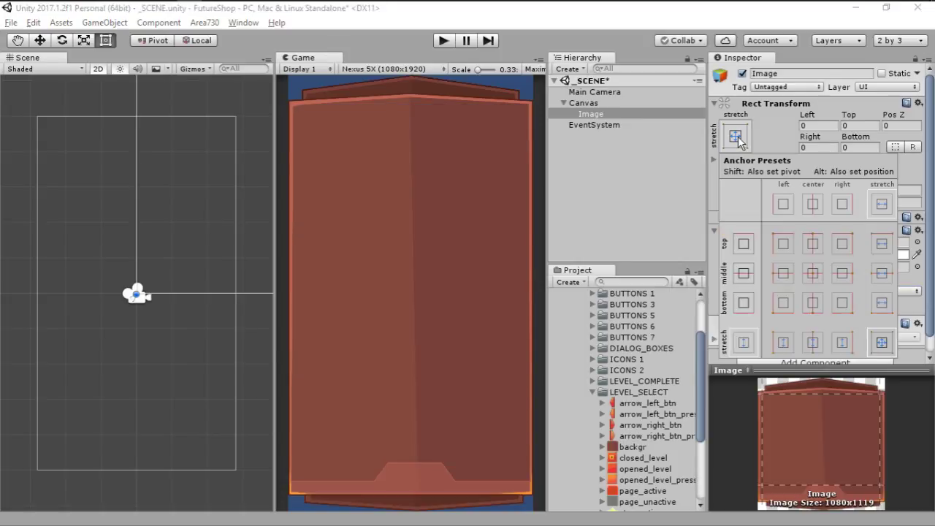
{"action": "left_click", "coordinate": [809, 274]}
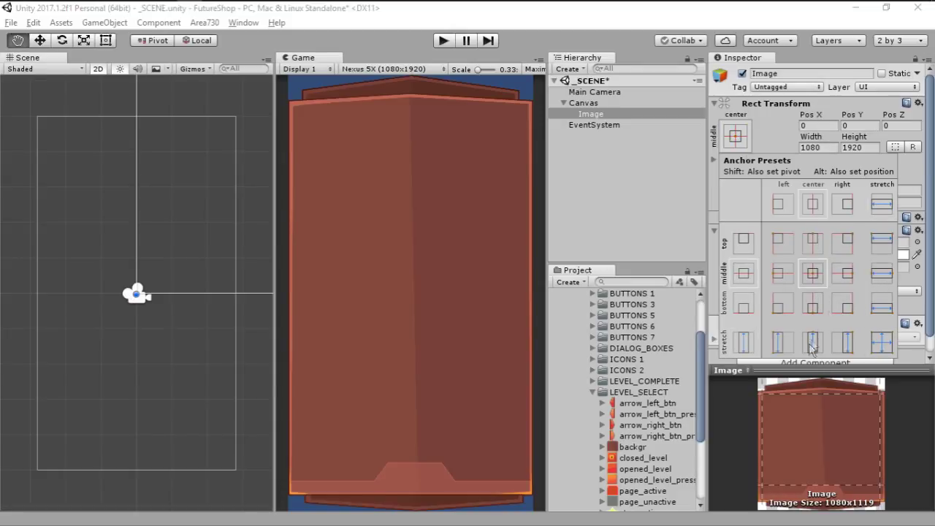
{"action": "left_click", "coordinate": [888, 336]}
{"action": "left_click", "coordinate": [809, 274], "text": "alt"}
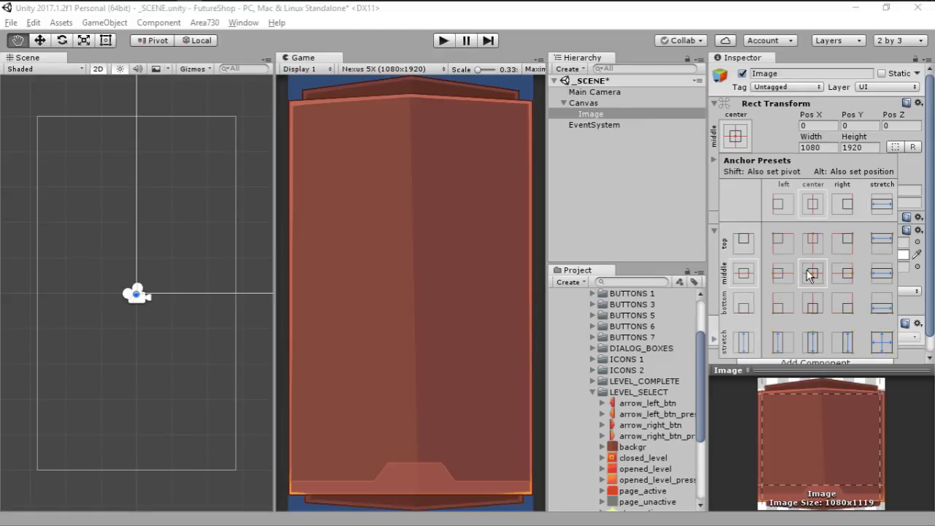
Step: Set the Image's width to 980
{"action": "left_click", "coordinate": [830, 147]}
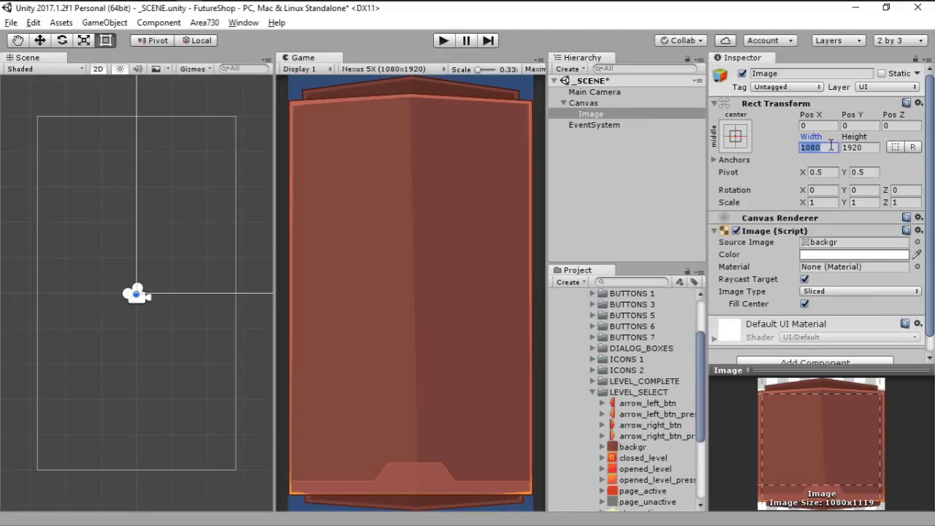
{"action": "type", "text": "1000"}
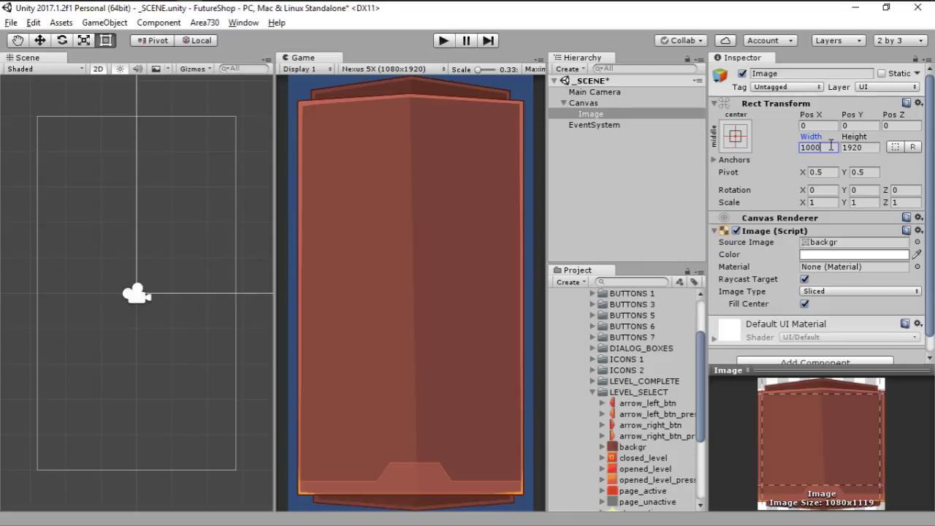
{"action": "key", "text": "BackSpace"}
{"action": "key", "text": "BackSpace"}
{"action": "key", "text": "BackSpace"}
{"action": "key", "text": "BackSpace"}
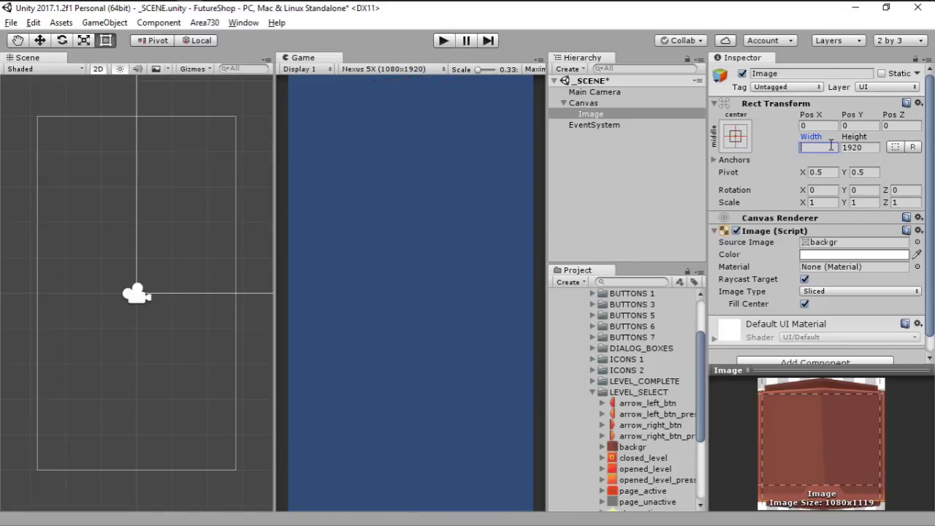
{"action": "type", "text": "900"}
{"action": "key", "text": "BackSpace"}
{"action": "key", "text": "BackSpace"}
{"action": "type", "text": "80"}
Step: Try heights of 1800 and 1500 for the Image, set its height to 1700 and save the scene
{"action": "left_click", "coordinate": [871, 148]}
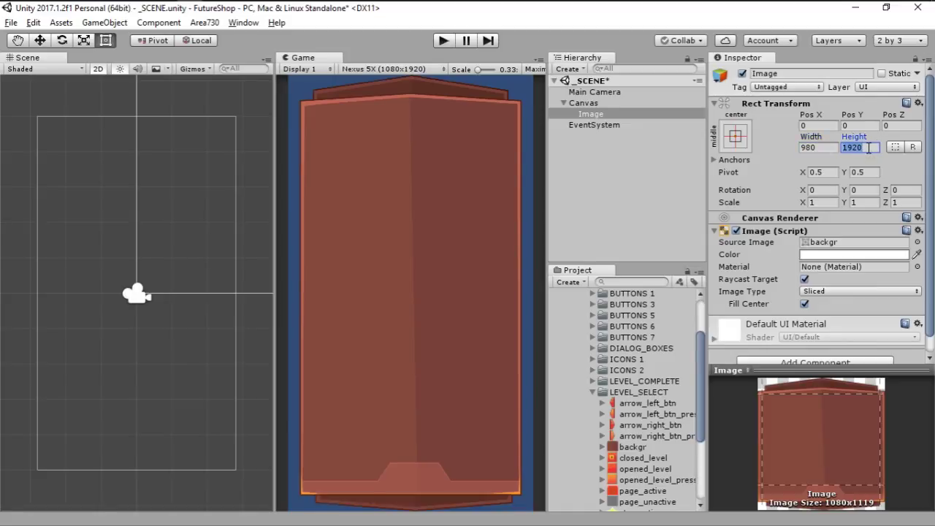
{"action": "type", "text": "1800"}
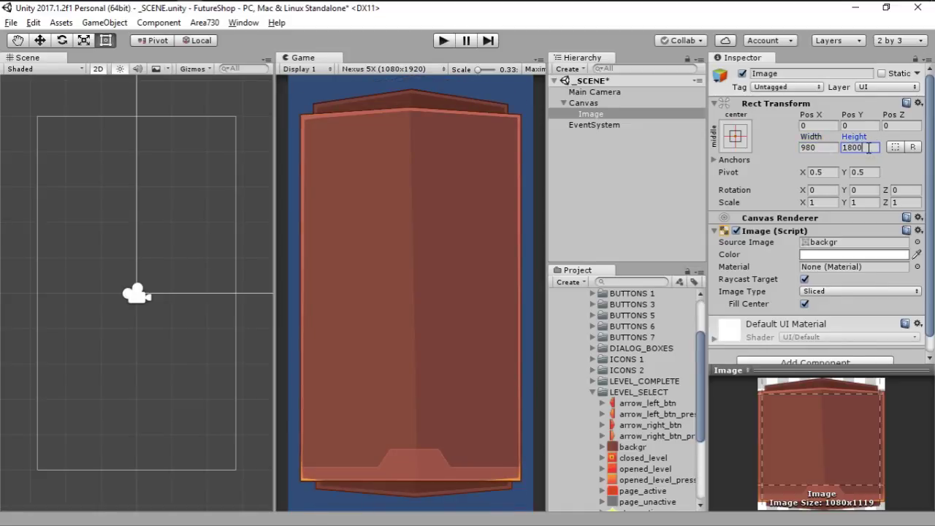
{"action": "key", "text": "BackSpace"}
{"action": "key", "text": "BackSpace"}
{"action": "key", "text": "BackSpace"}
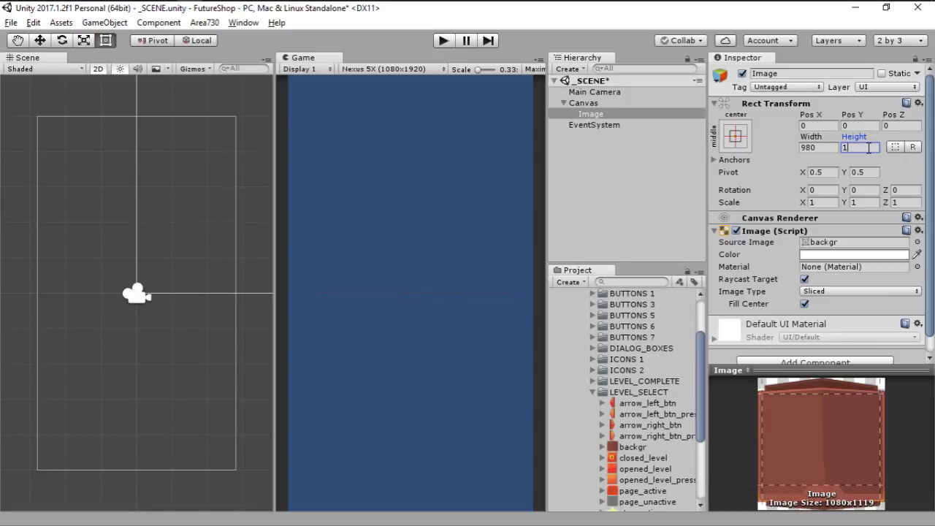
{"action": "type", "text": "500"}
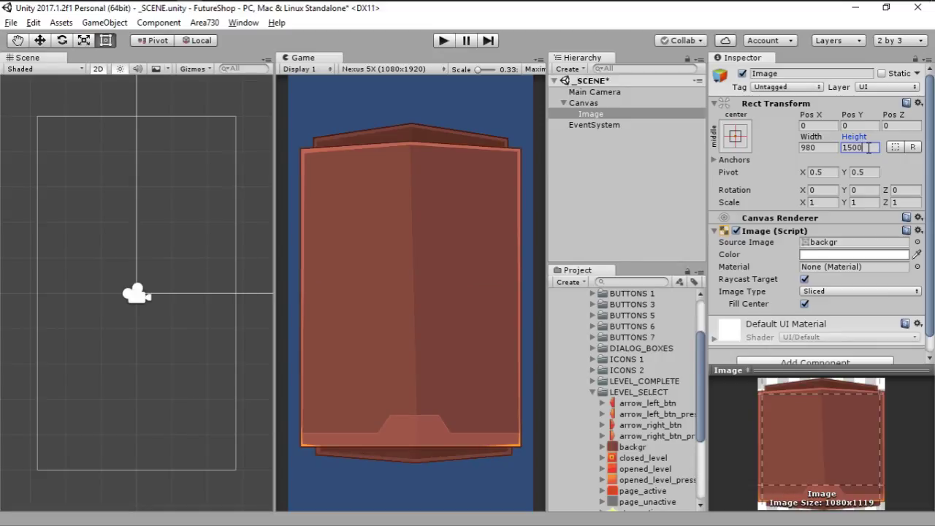
{"action": "key", "text": "BackSpace"}
{"action": "key", "text": "BackSpace"}
{"action": "key", "text": "BackSpace"}
{"action": "type", "text": "700"}
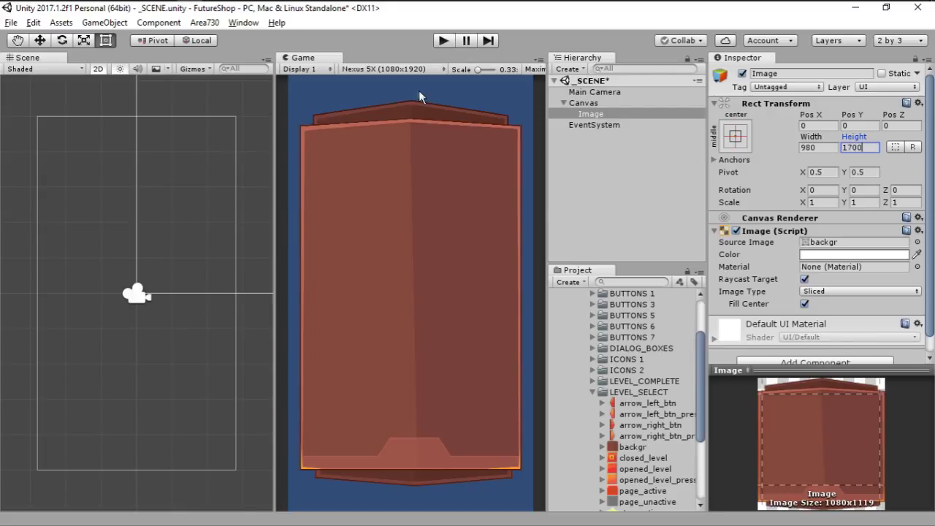
{"action": "key", "text": "ctrl+s"}
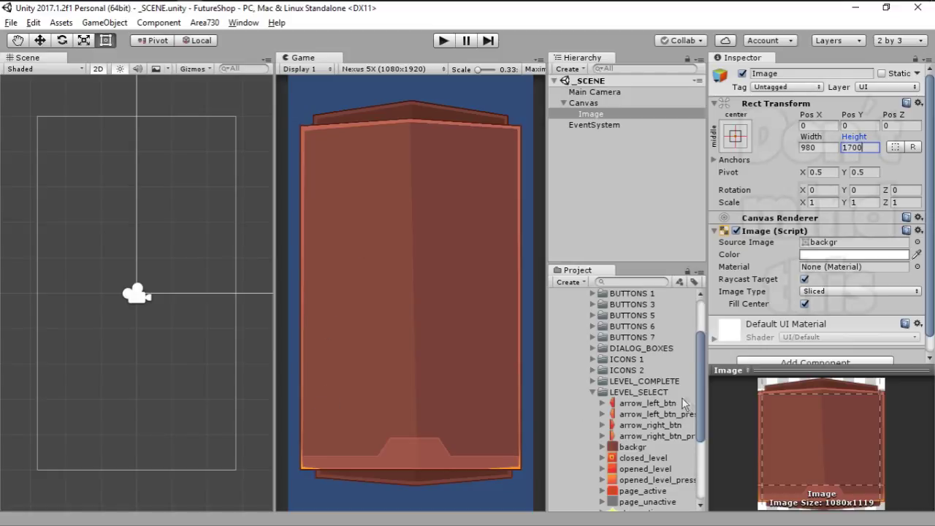
{"action": "double_click", "coordinate": [633, 446]}
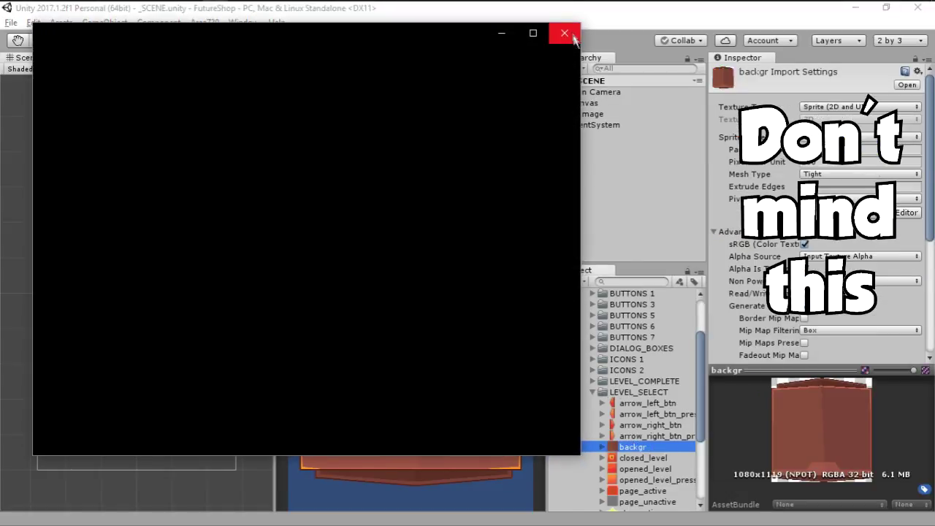
{"action": "left_click", "coordinate": [565, 33]}
{"action": "left_click", "coordinate": [906, 212]}
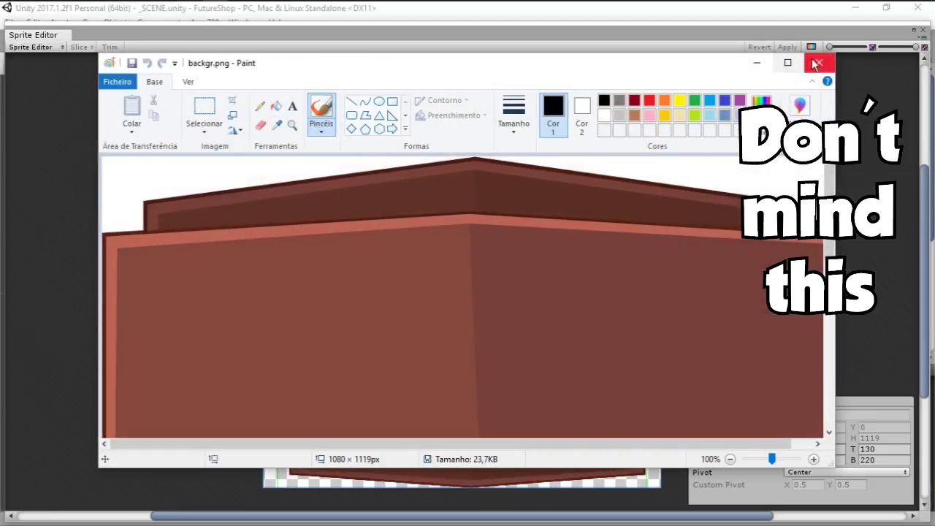
{"action": "left_click", "coordinate": [815, 63]}
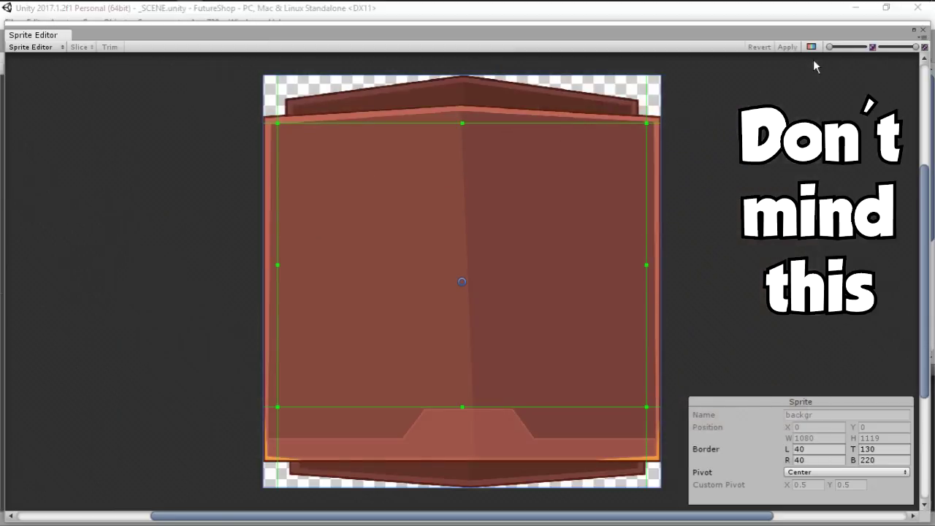
{"action": "left_click", "coordinate": [923, 30]}
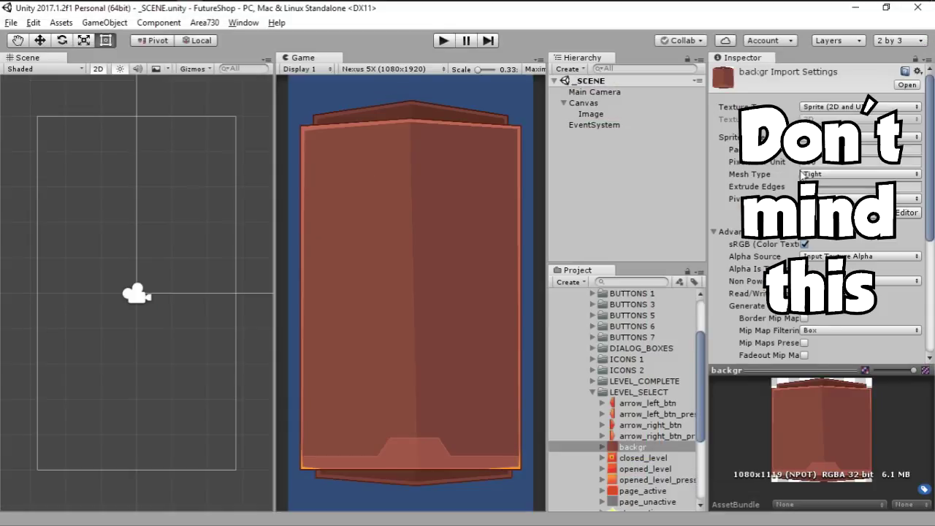
Step: Try the Trilinear Filter Mode on the backgr texture's import settings
{"action": "scroll", "coordinate": [816, 256], "scroll_direction": "down", "scroll_amount": 4}
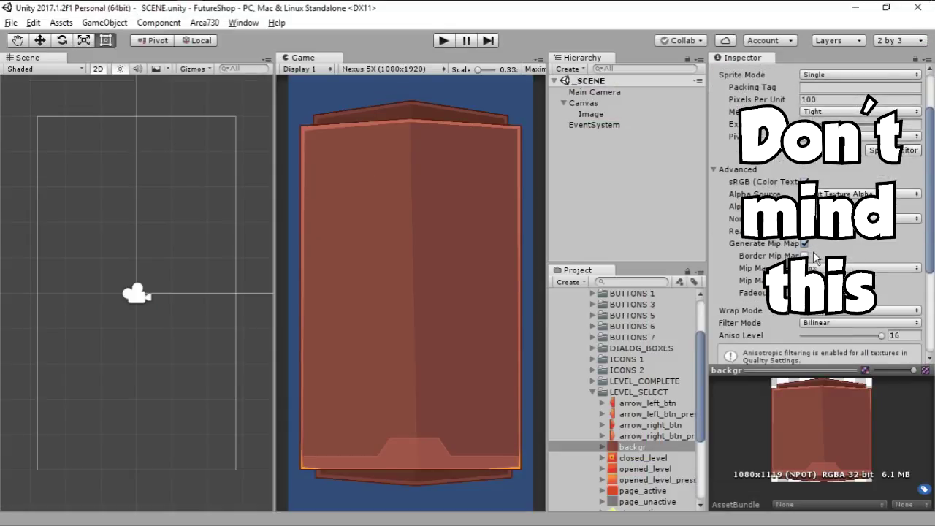
{"action": "left_click", "coordinate": [862, 297]}
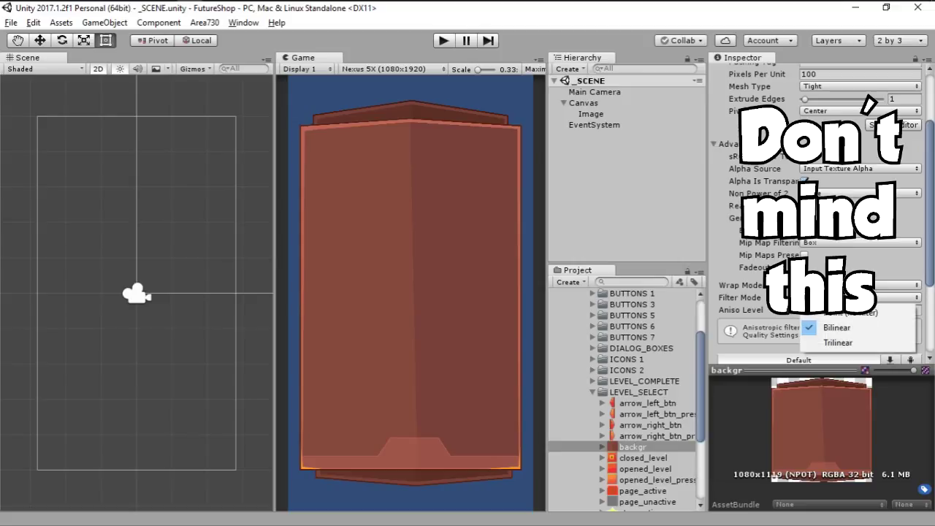
{"action": "left_click", "coordinate": [818, 338]}
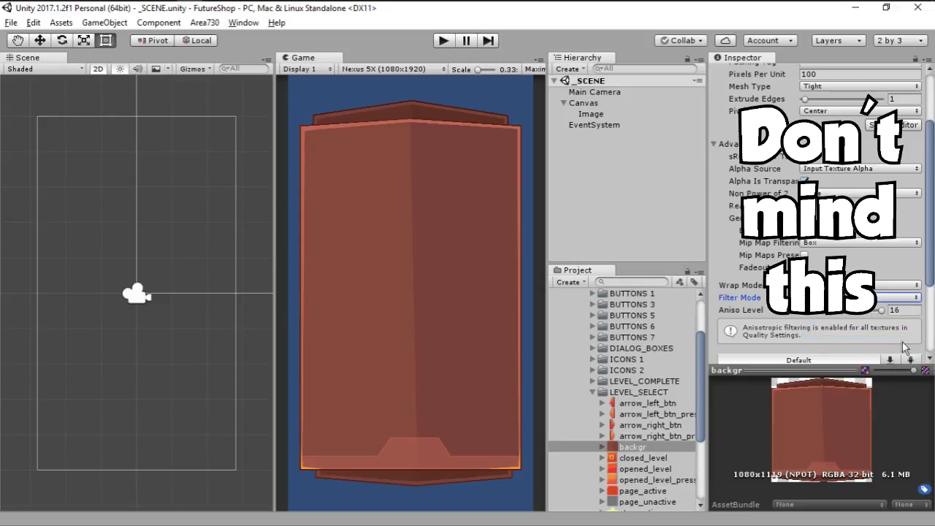
{"action": "scroll", "coordinate": [900, 339], "scroll_direction": "down", "scroll_amount": 3}
{"action": "scroll", "coordinate": [900, 338], "scroll_direction": "down", "scroll_amount": 3}
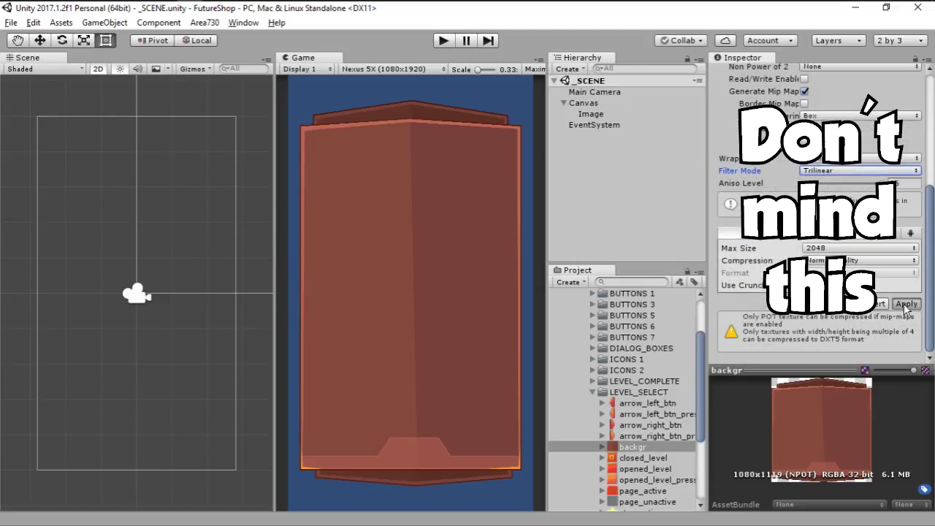
Step: Set the backgr texture's Compression to None and apply the import settings
{"action": "left_click", "coordinate": [869, 261]}
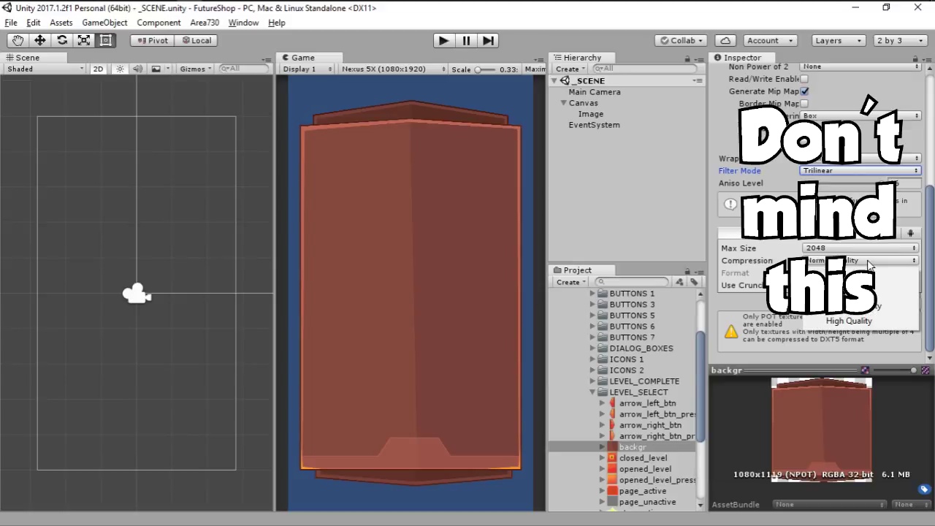
{"action": "left_click", "coordinate": [862, 277]}
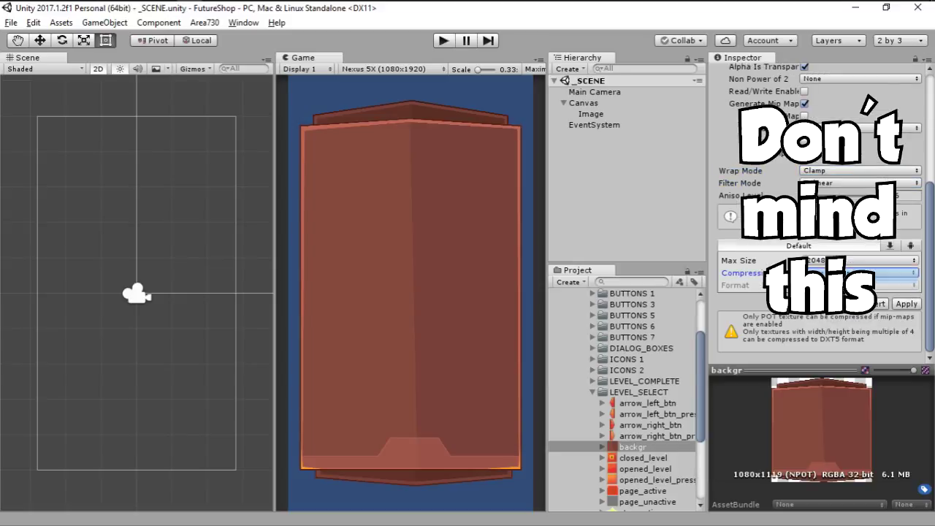
{"action": "left_click", "coordinate": [905, 305]}
Step: Try the Point (no filter) Filter Mode on the backgr texture, switch it back to Bilinear and apply
{"action": "left_click", "coordinate": [858, 230]}
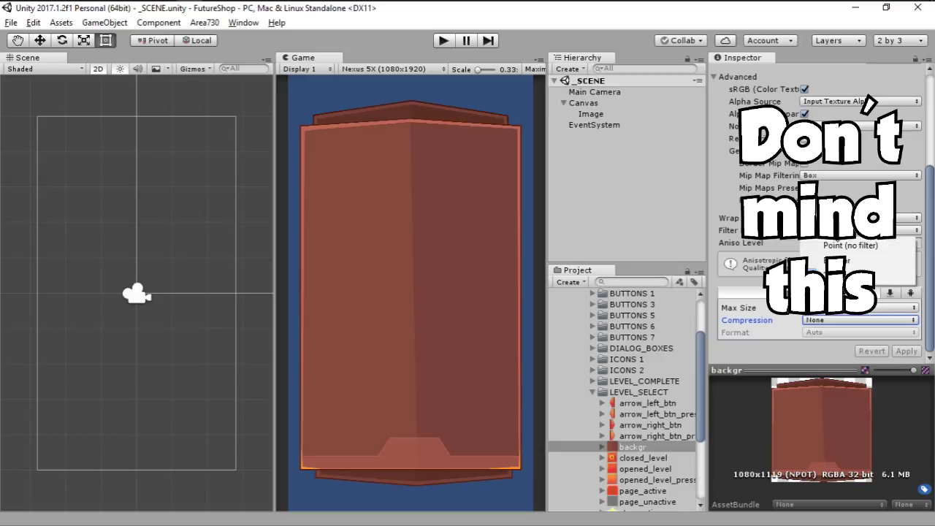
{"action": "left_click", "coordinate": [833, 243]}
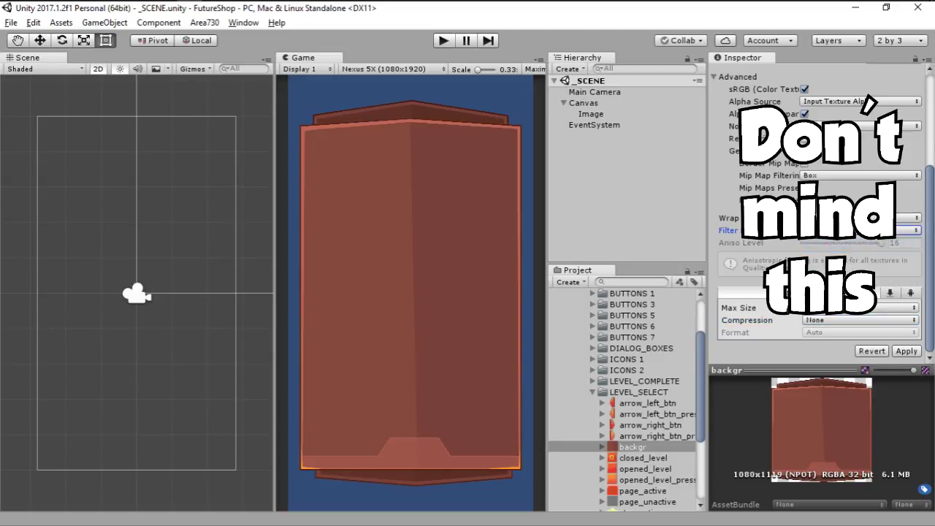
{"action": "left_click", "coordinate": [905, 352]}
{"action": "left_click", "coordinate": [860, 230]}
{"action": "left_click", "coordinate": [847, 256]}
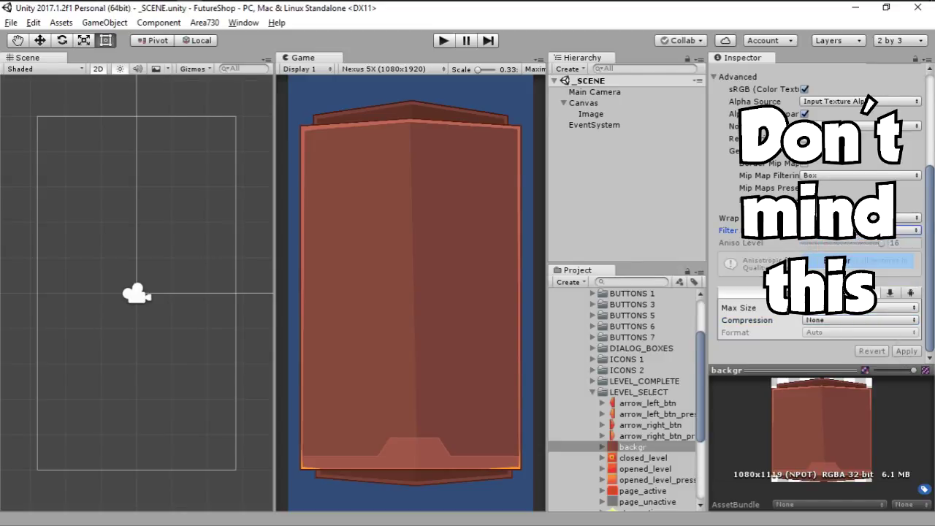
{"action": "left_click", "coordinate": [906, 351]}
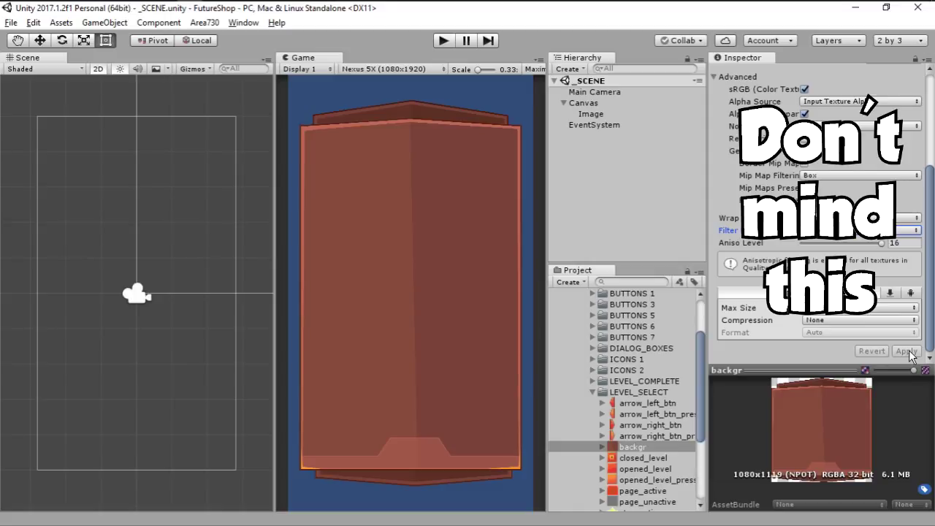
Step: Try a different Aniso Level for the backgr texture and revert the import settings
{"action": "left_click_drag", "start_coordinate": [849, 247], "coordinate": [797, 249]}
{"action": "left_click", "coordinate": [876, 351]}
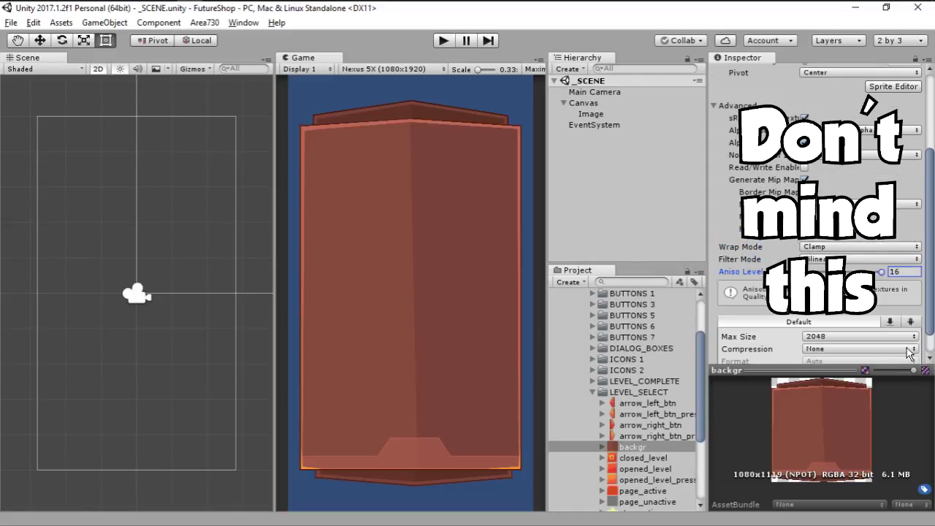
Step: Turn off mip map generation for the backgr texture and apply the import settings
{"action": "scroll", "coordinate": [887, 323], "scroll_direction": "down", "scroll_amount": 2}
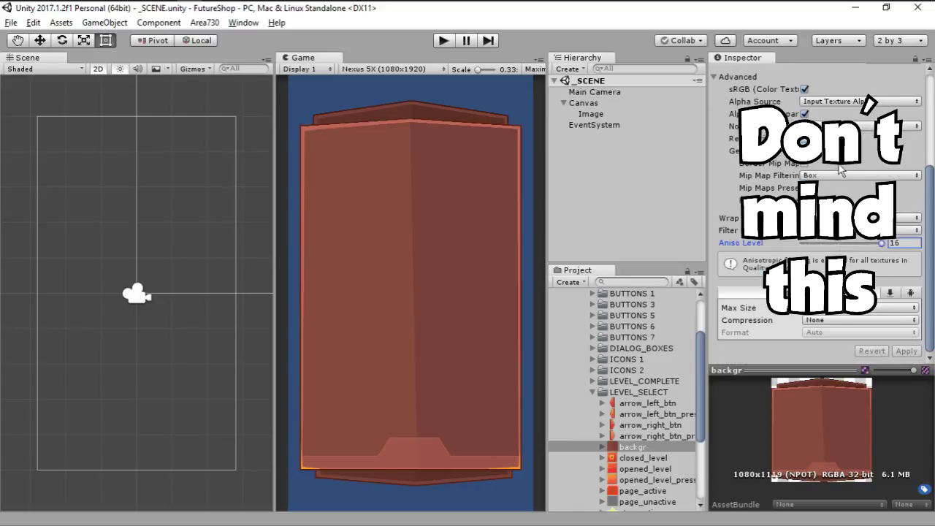
{"action": "left_click", "coordinate": [804, 150]}
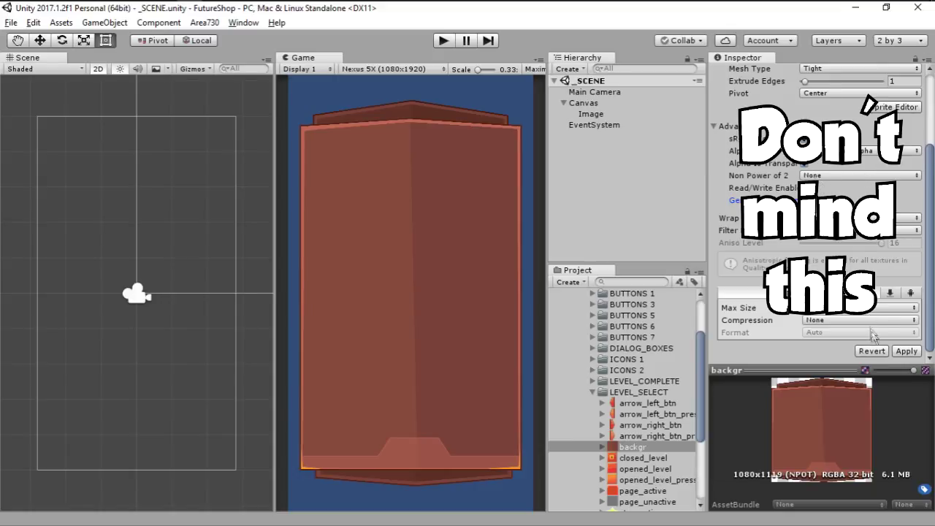
{"action": "left_click", "coordinate": [904, 352]}
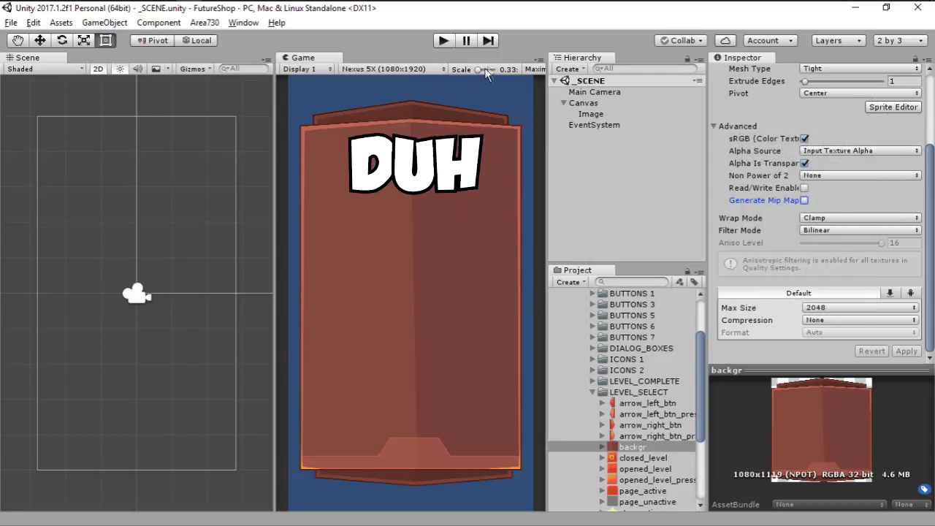
{"action": "left_click_drag", "start_coordinate": [480, 68], "coordinate": [446, 70]}
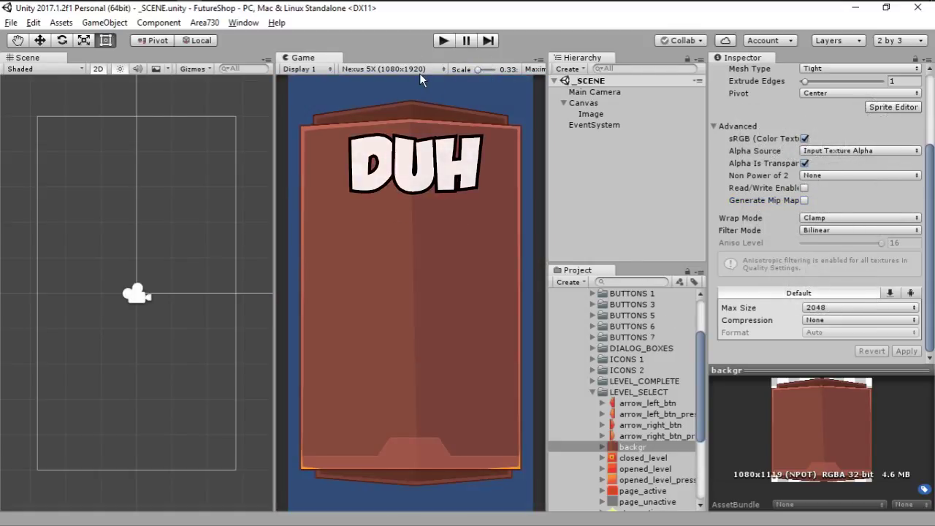
{"action": "scroll", "coordinate": [813, 242], "scroll_direction": "up", "scroll_amount": 1}
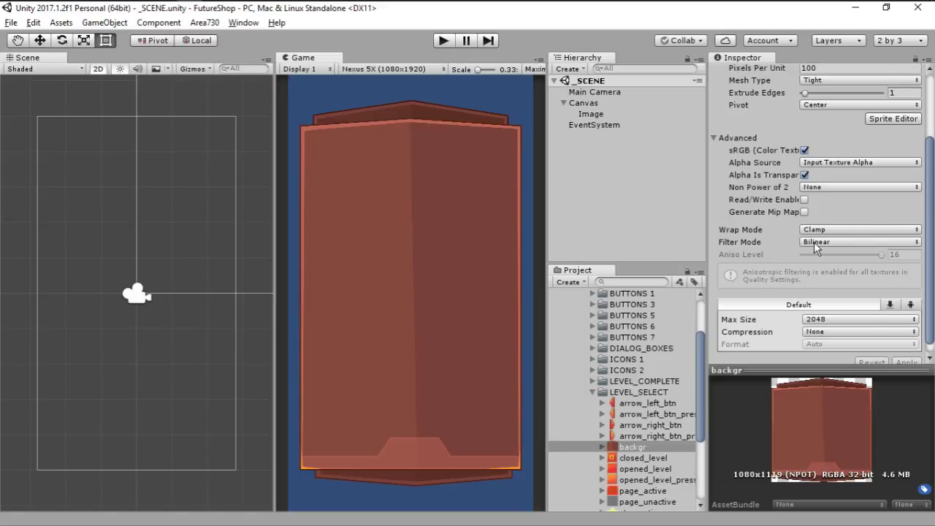
{"action": "scroll", "coordinate": [815, 247], "scroll_direction": "up", "scroll_amount": 5}
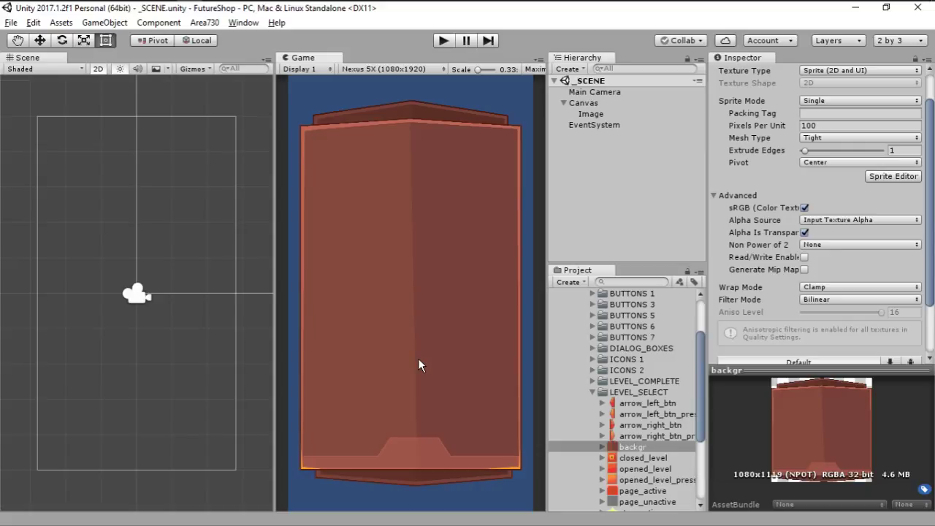
Step: Collapse the Canvas and change the Main Camera's background to dark grey (RGB 38, 38, 38), trying white and near-black first
{"action": "left_click", "coordinate": [566, 102]}
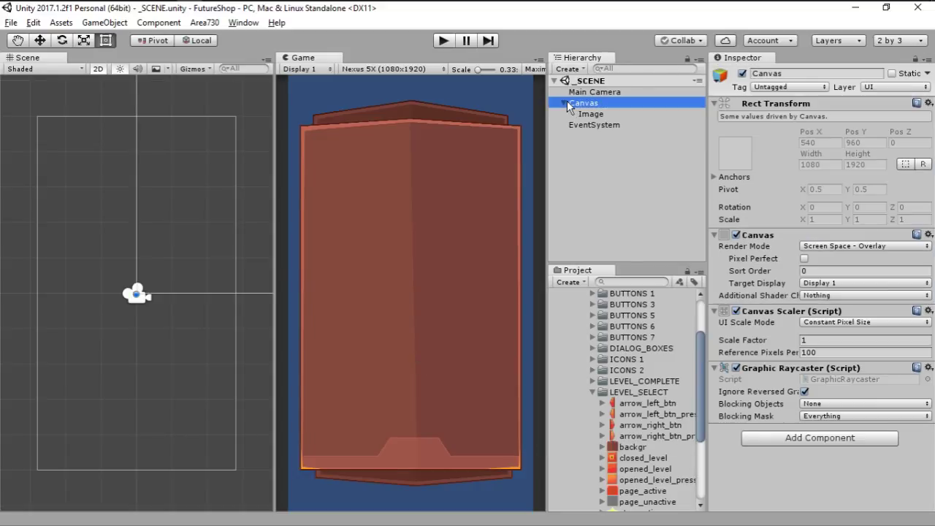
{"action": "left_click", "coordinate": [564, 103]}
{"action": "left_click", "coordinate": [593, 92]}
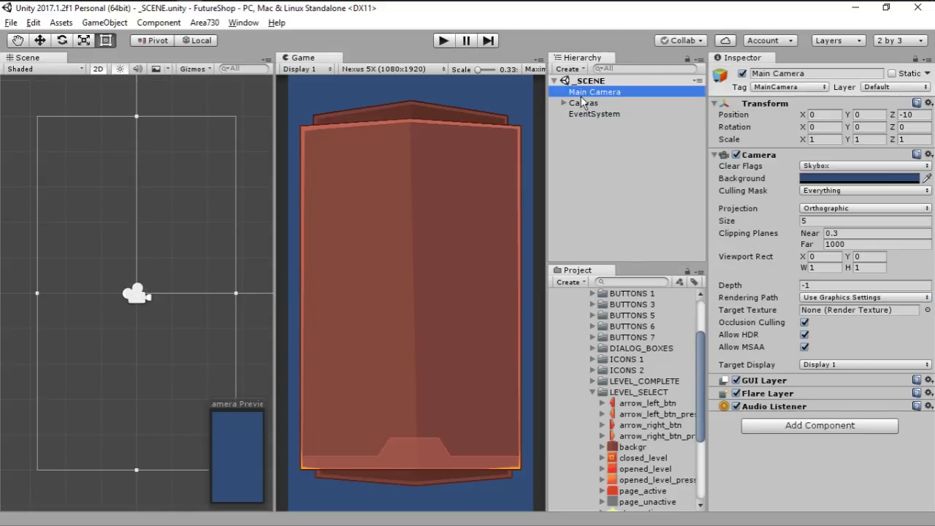
{"action": "left_click", "coordinate": [854, 181]}
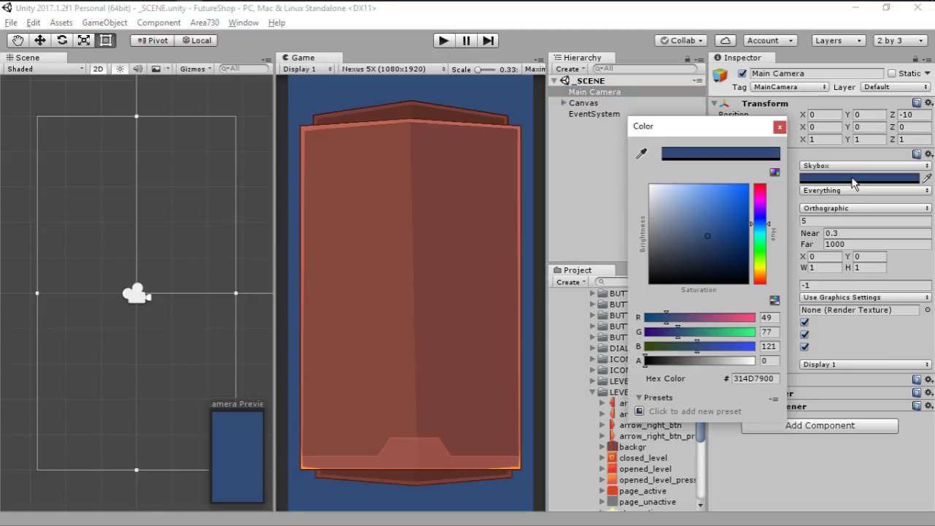
{"action": "left_click_drag", "start_coordinate": [650, 268], "coordinate": [641, 204]}
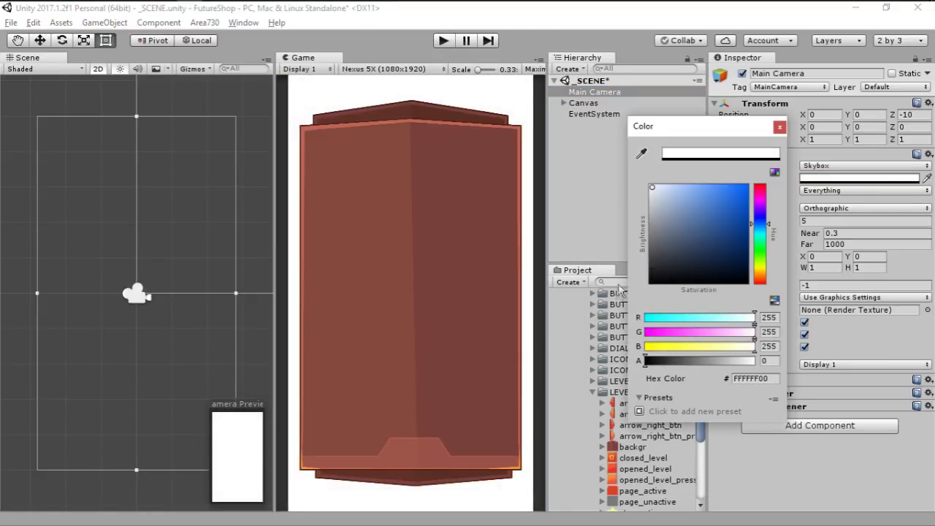
{"action": "left_click", "coordinate": [649, 271]}
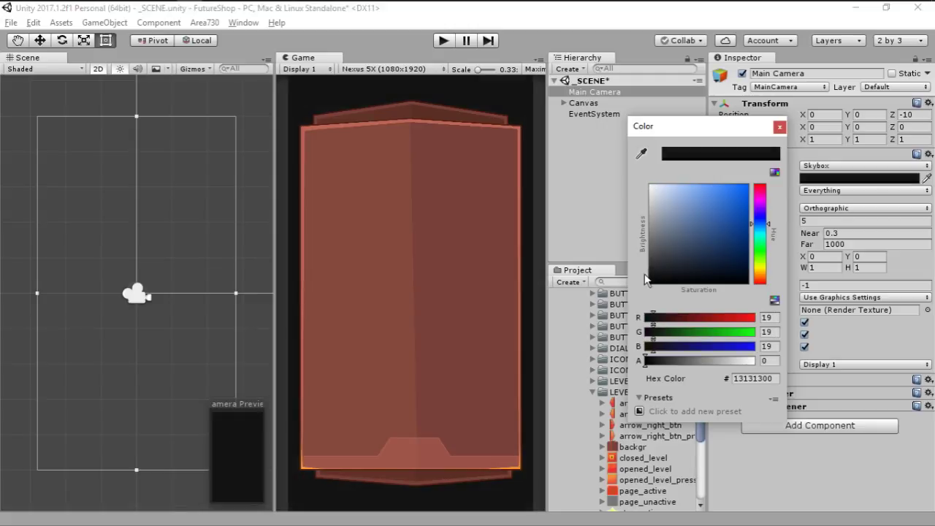
{"action": "left_click_drag", "start_coordinate": [640, 268], "coordinate": [641, 268]}
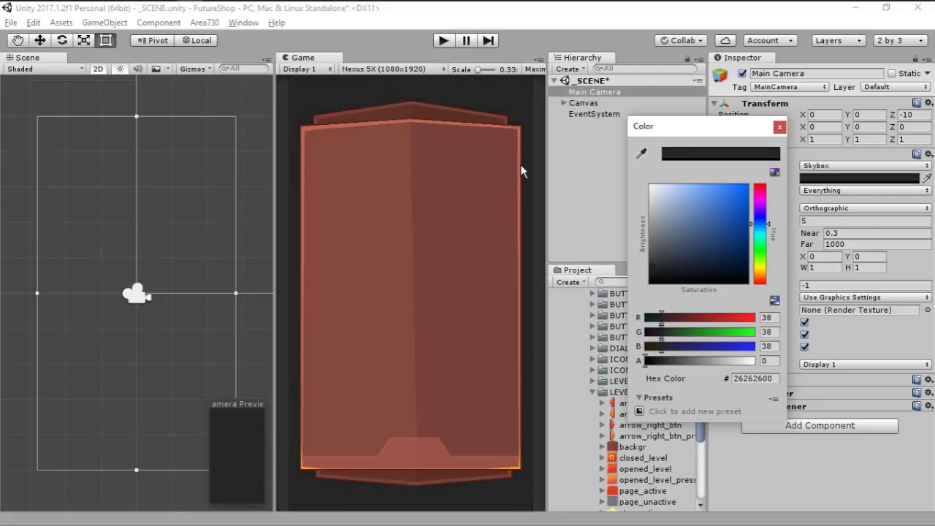
Step: Try a background colour sampled from the shop panel's edge on the Main Camera and replace it with dark grey 242323
{"action": "left_click", "coordinate": [641, 153]}
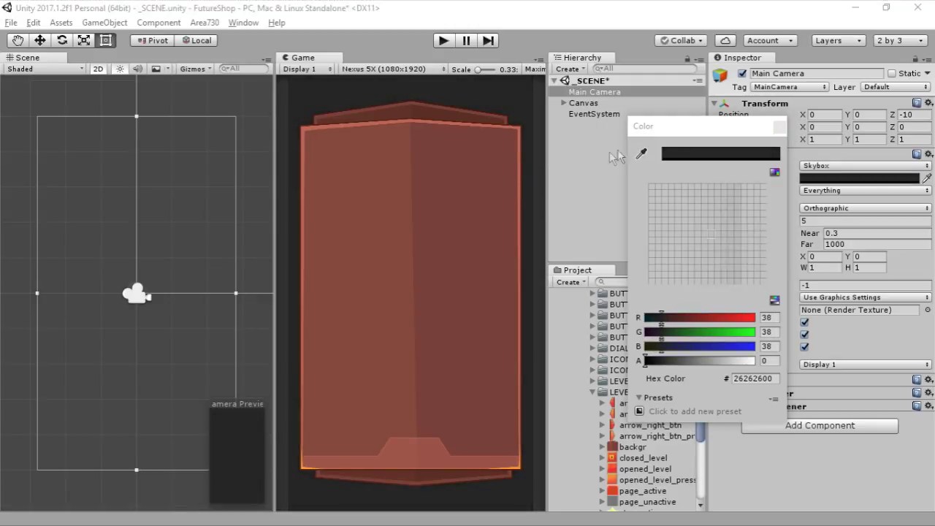
{"action": "left_click", "coordinate": [521, 151]}
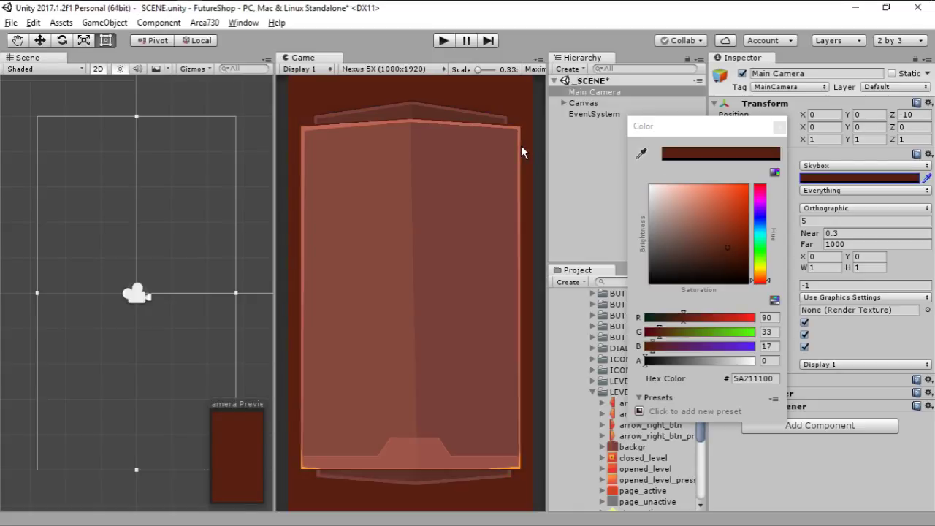
{"action": "left_click", "coordinate": [654, 269]}
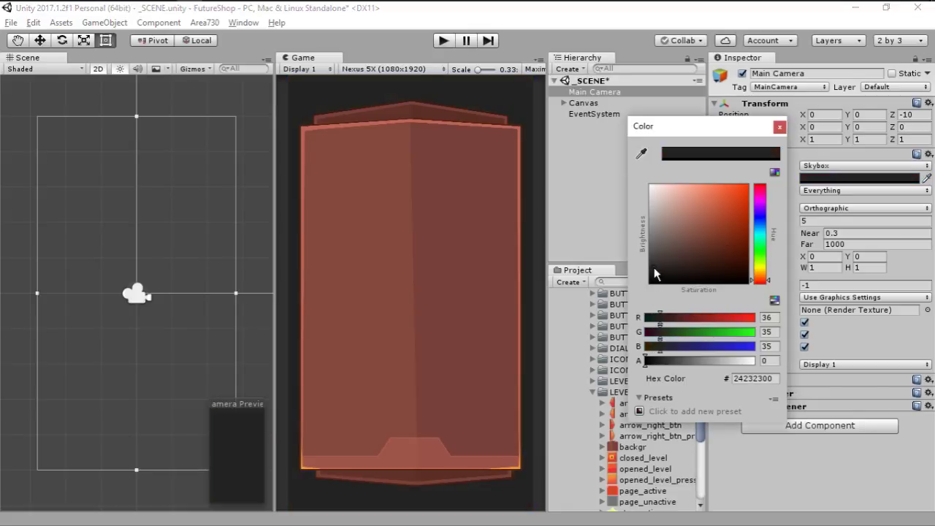
Step: Set the Main Camera's background to a neutral dark grey and close the colour picker
{"action": "left_click", "coordinate": [641, 152]}
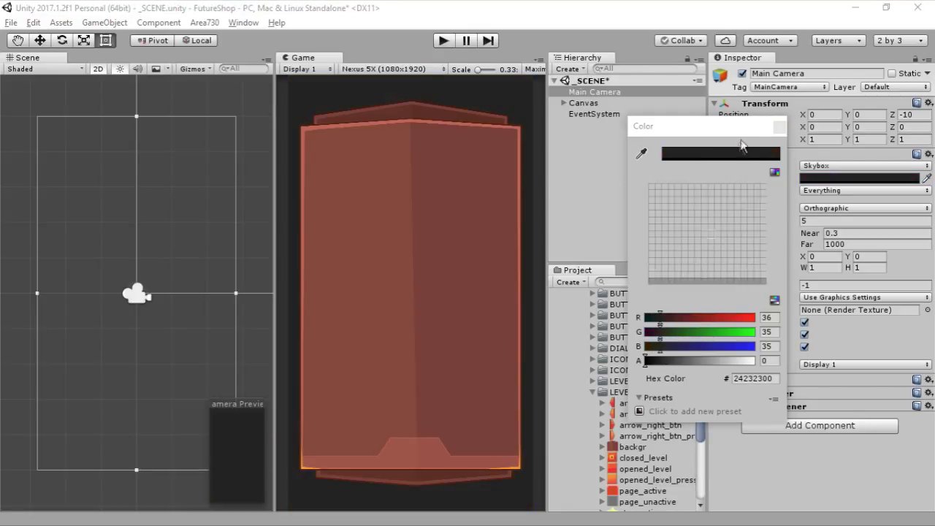
{"action": "left_click", "coordinate": [778, 131]}
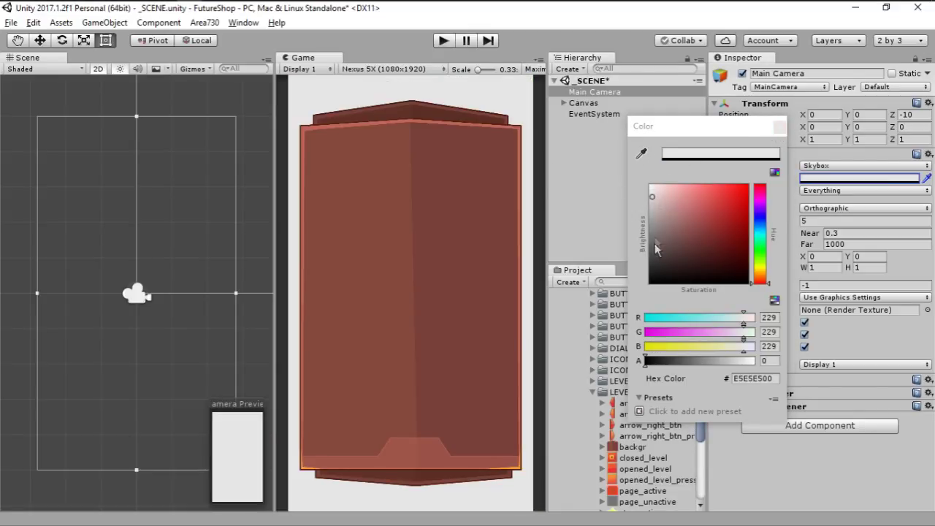
{"action": "left_click_drag", "start_coordinate": [651, 255], "coordinate": [654, 264]}
{"action": "left_click", "coordinate": [779, 128]}
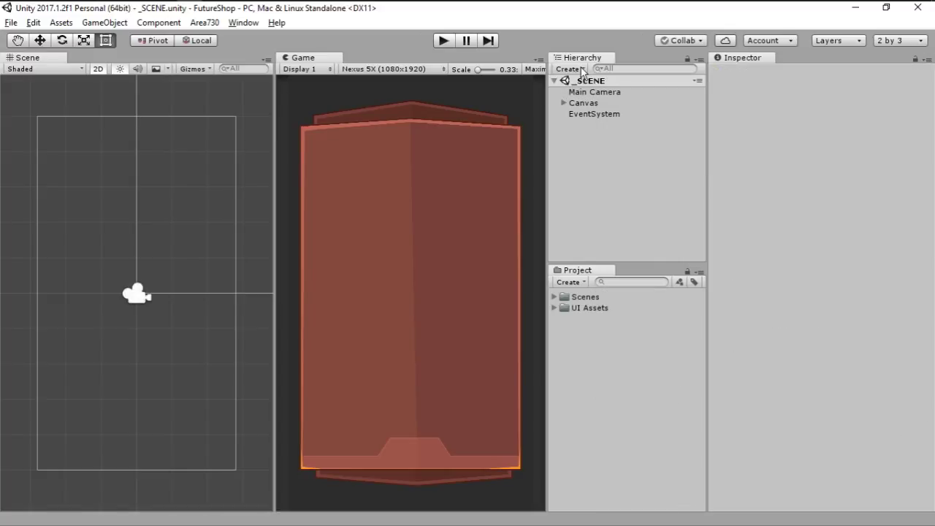